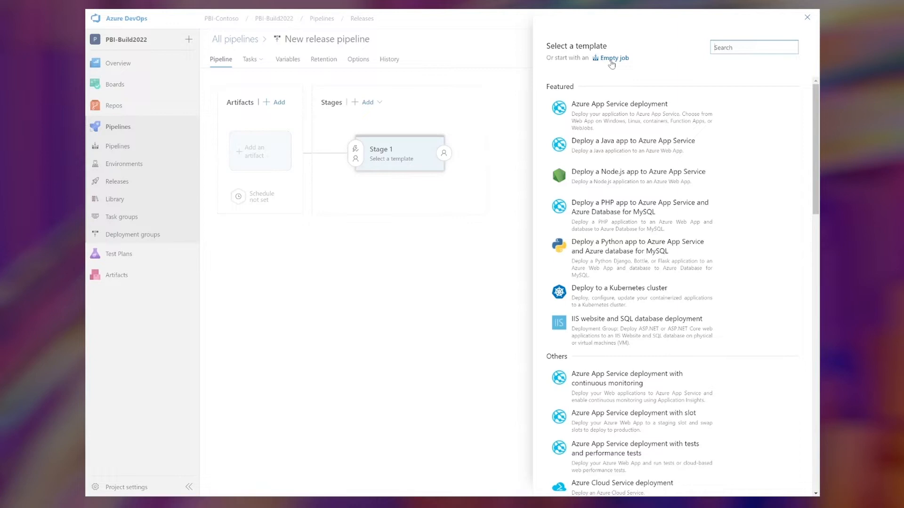
# Start the release pipeline from an empty job and name it "Onboard workspace to power bi pipeline".
pyautogui.click(611, 59)
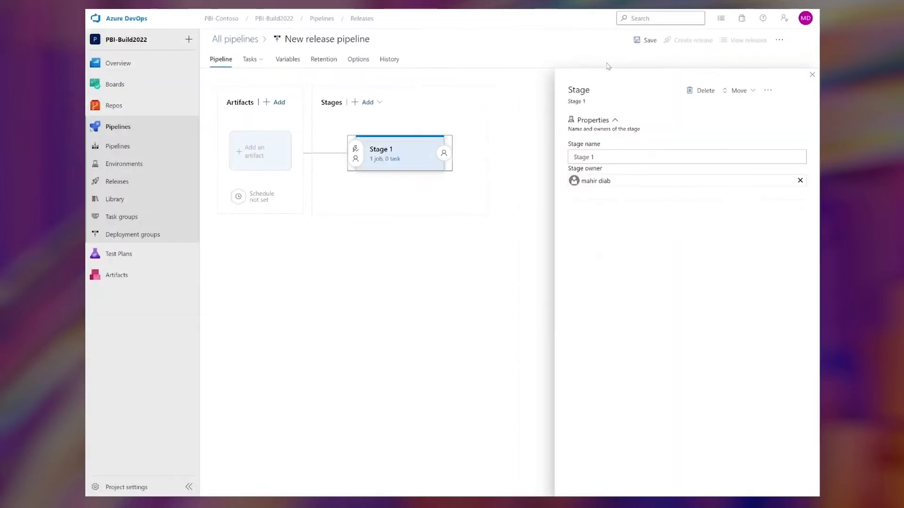
pyautogui.click(367, 40)
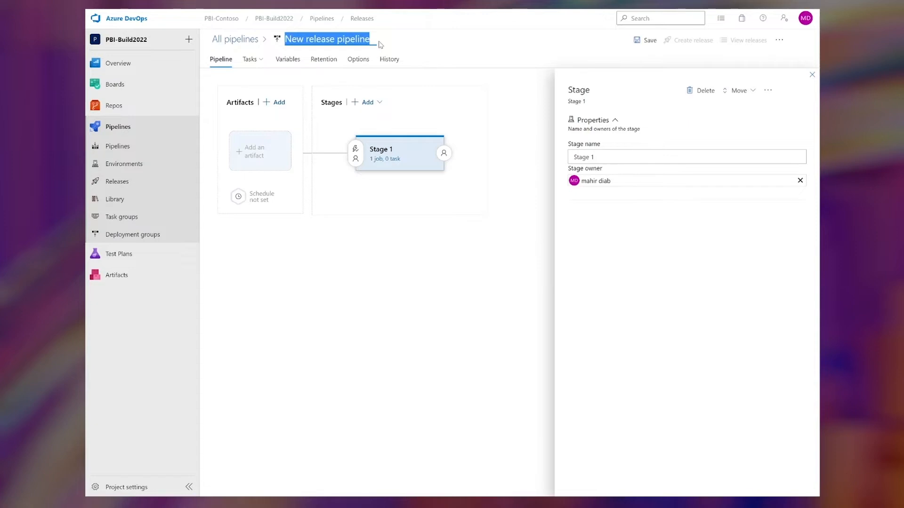
pyautogui.write('Onboard workspace to power bi pipelin')
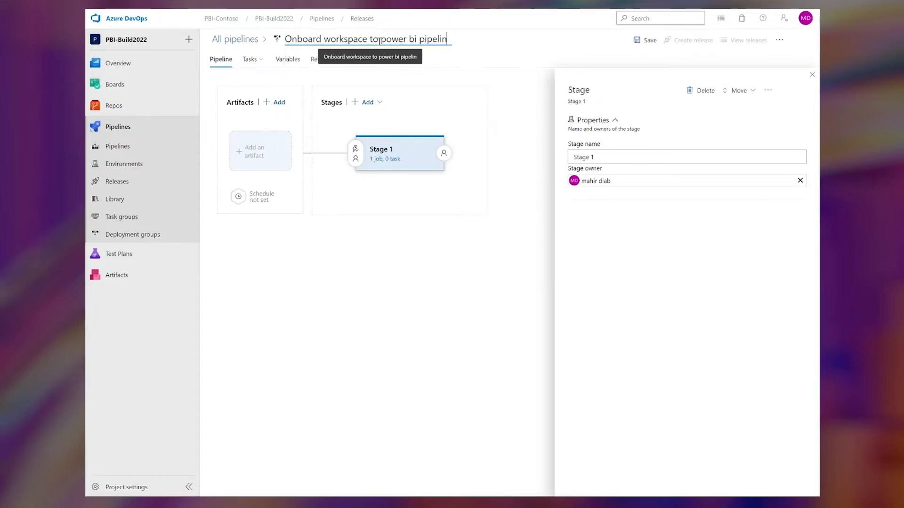
pyautogui.write('e')
# Rename the first stage as "Create pipeline" and close its properties.
pyautogui.click(609, 152)
pyautogui.moveTo(620, 154); pyautogui.dragTo(566, 159)
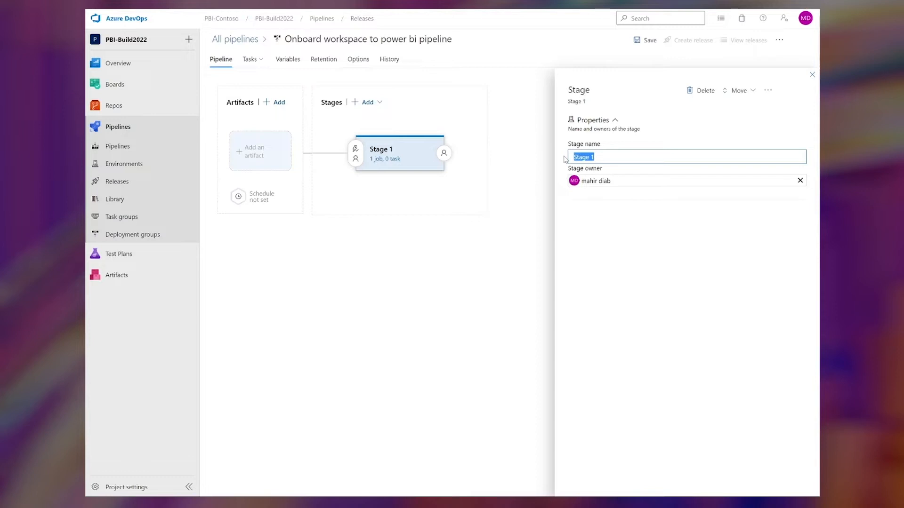
pyautogui.write('Create ')
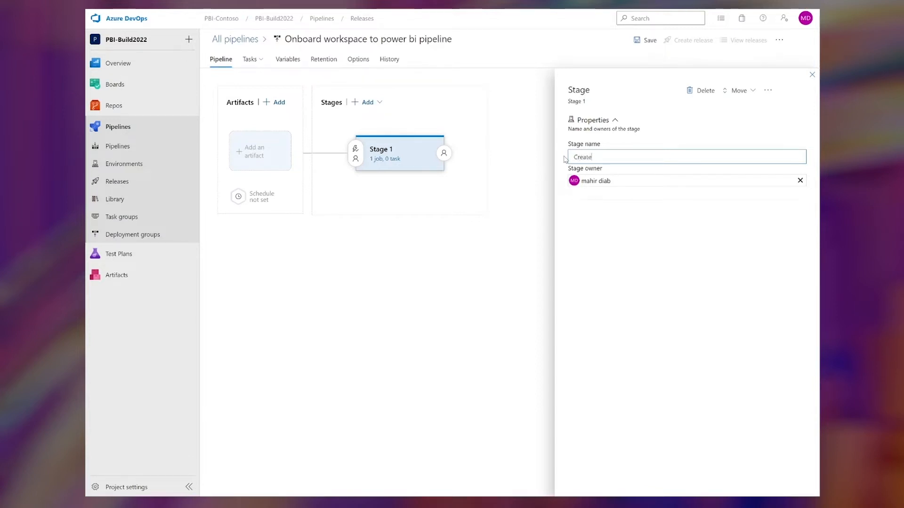
pyautogui.write('pipeline')
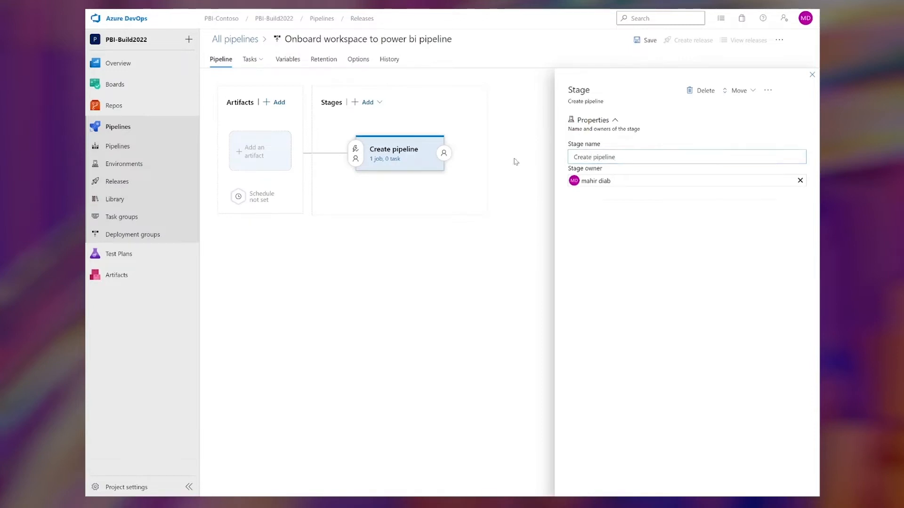
pyautogui.click(811, 75)
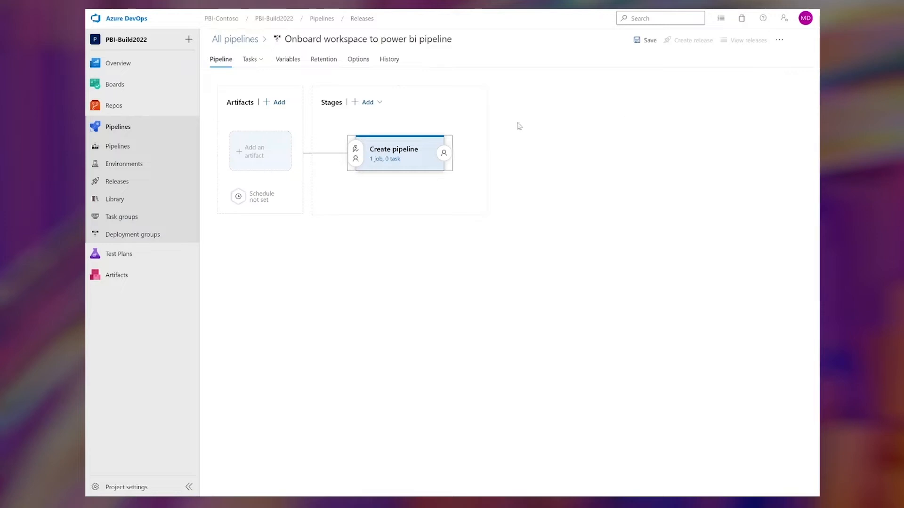
# Find the Power BI tasks and add "Create a new deployment pipeline" to the Create pipeline stage's agent job.
pyautogui.click(391, 160)
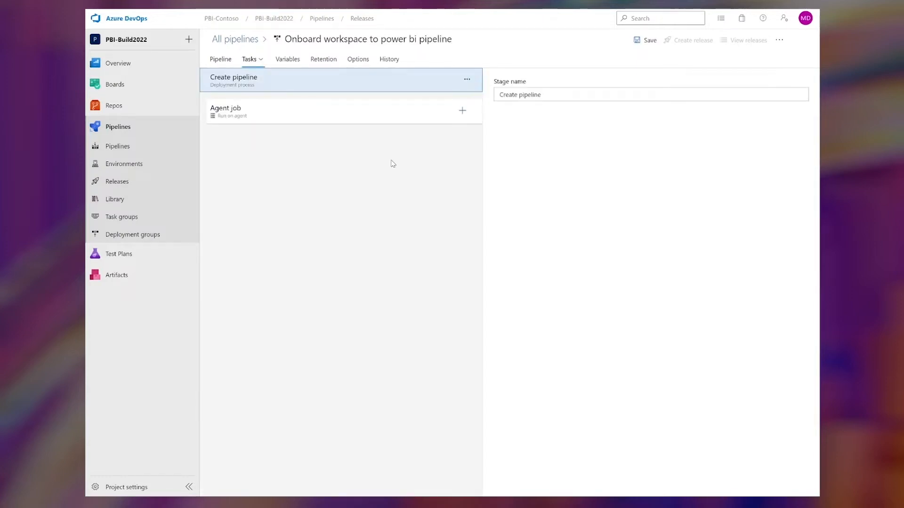
pyautogui.click(463, 112)
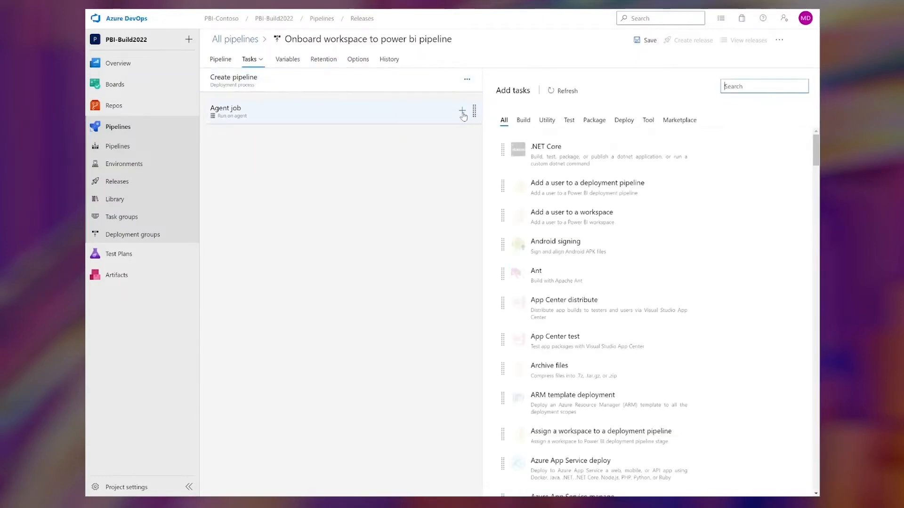
pyautogui.click(752, 86)
pyautogui.write('Power BI')
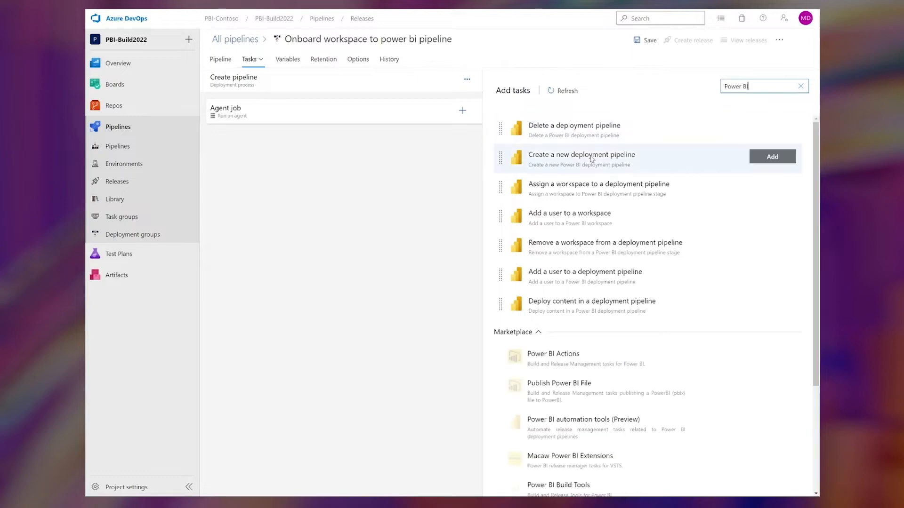
pyautogui.click(571, 165)
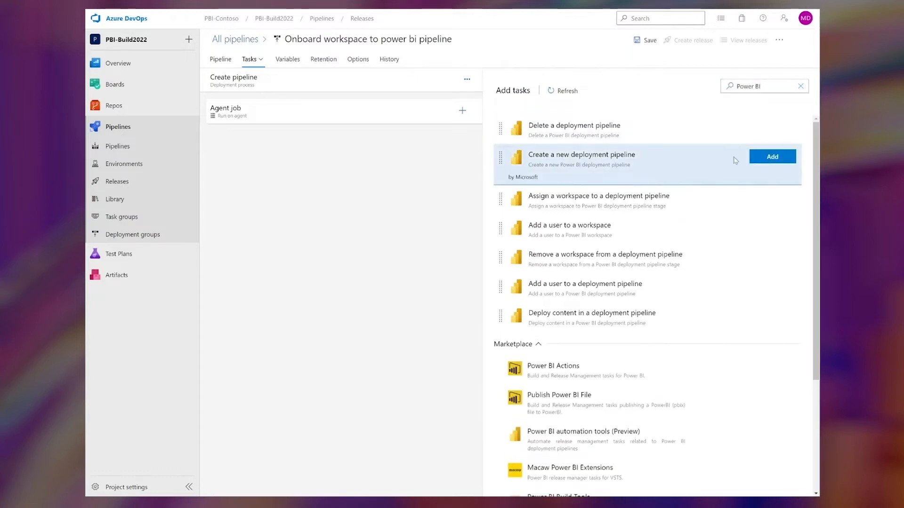
pyautogui.click(766, 158)
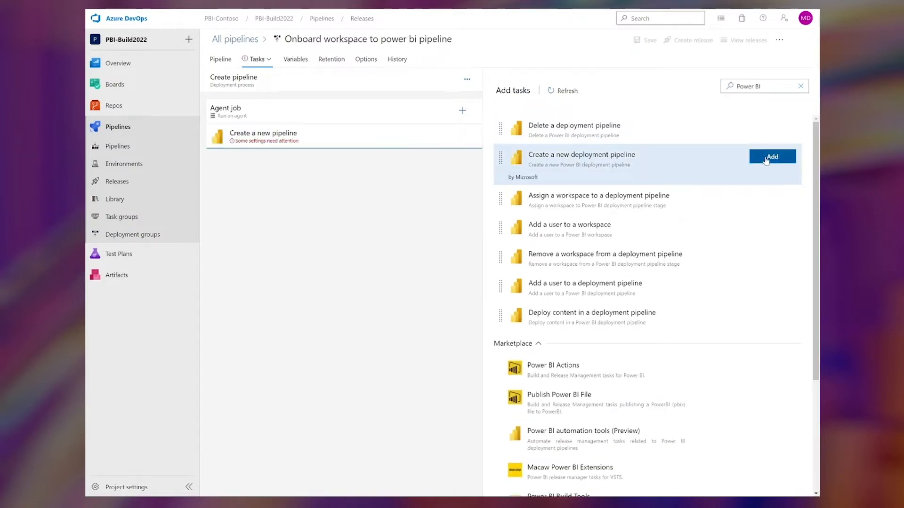
# Set the Power BI service connection of the "Create a new pipeline" task to PBI service principal.
pyautogui.click(367, 139)
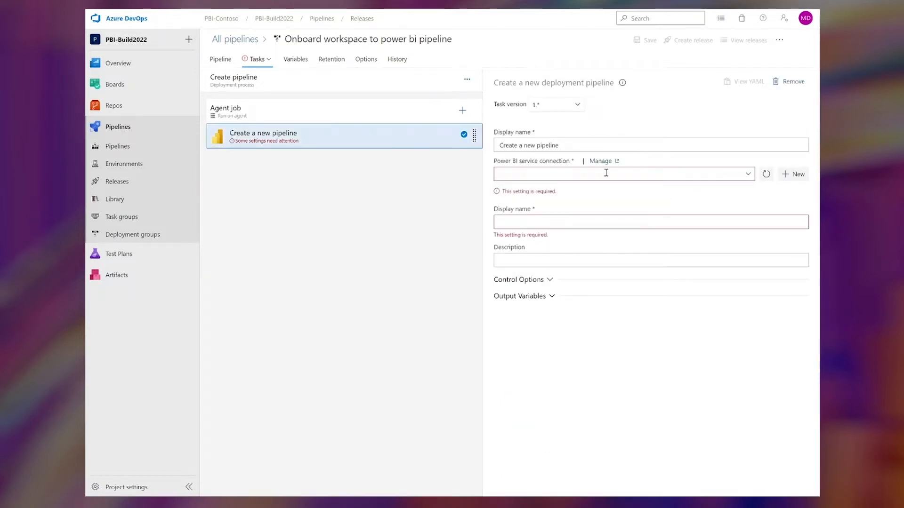
pyautogui.click(748, 174)
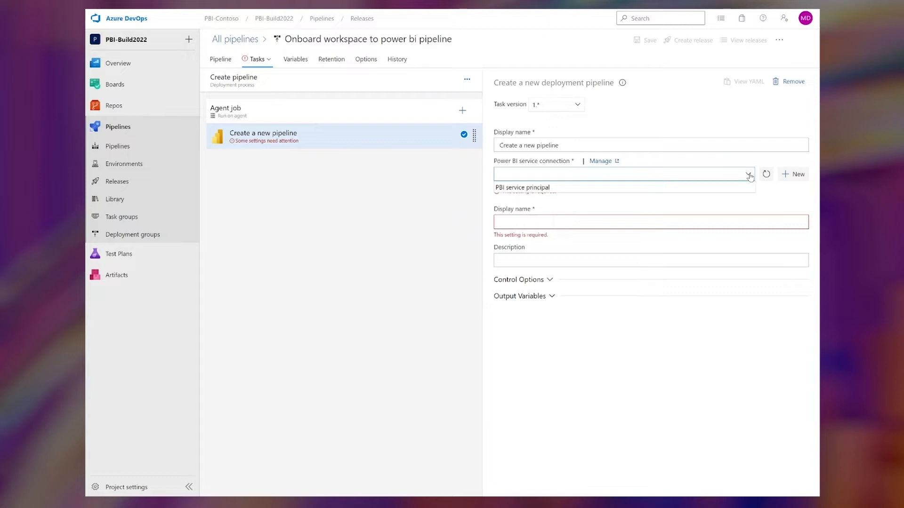
pyautogui.click(723, 188)
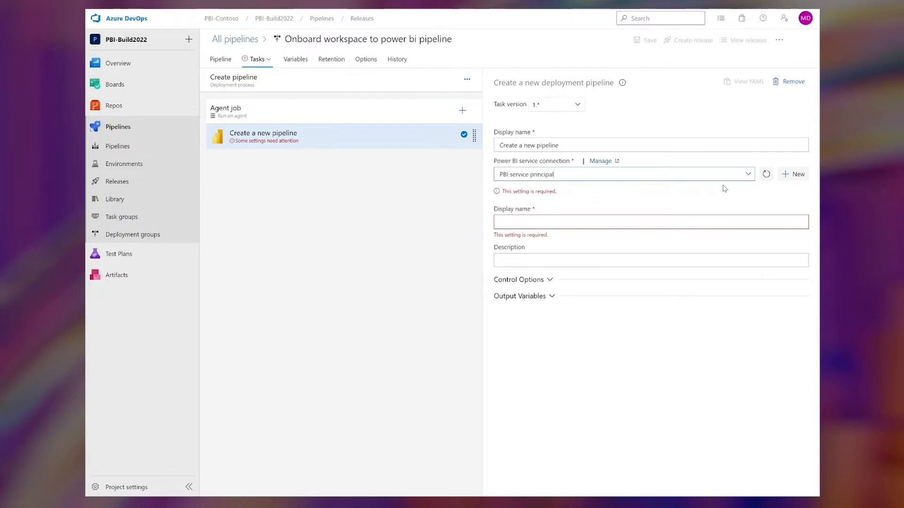
# Review the authentication options for a new Power BI service connection and close the form without creating one.
pyautogui.click(791, 175)
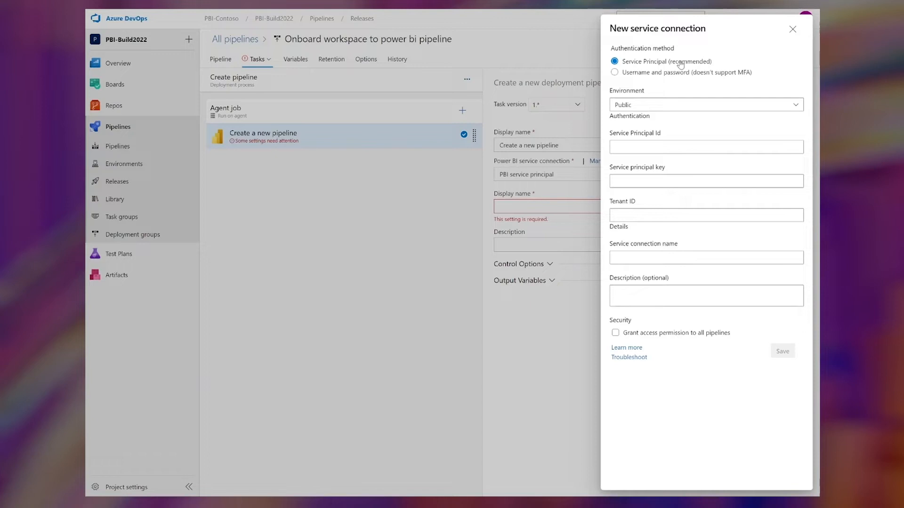
pyautogui.click(792, 29)
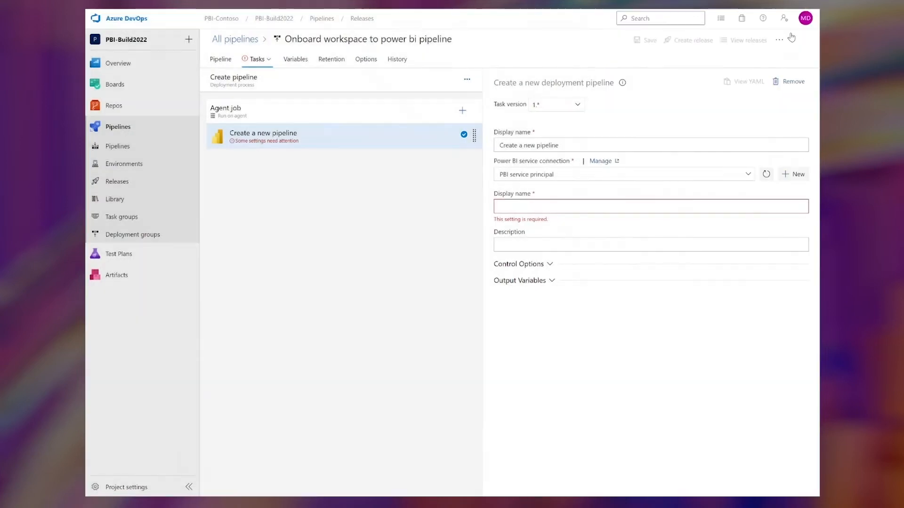
pyautogui.click(567, 203)
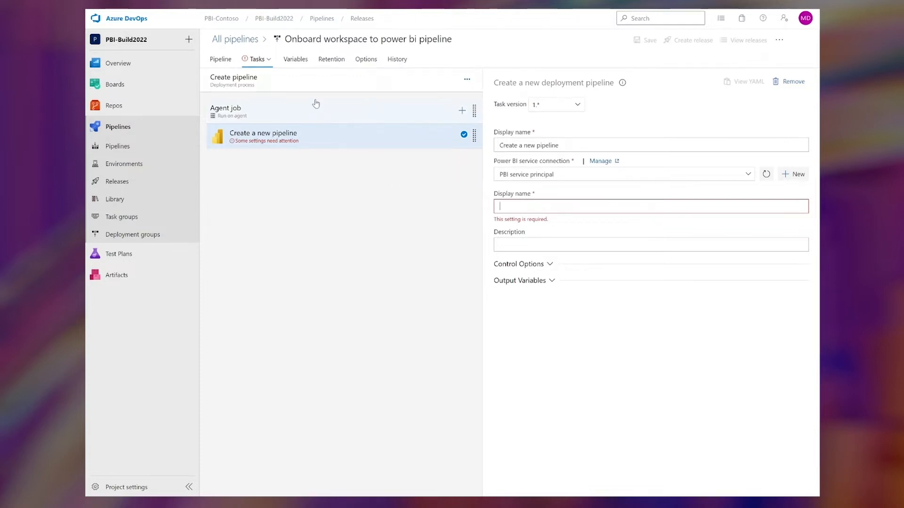
# Add three pipeline variables named PipelineName, UserEmail and WorkspaceName, leaving their values empty.
pyautogui.click(296, 60)
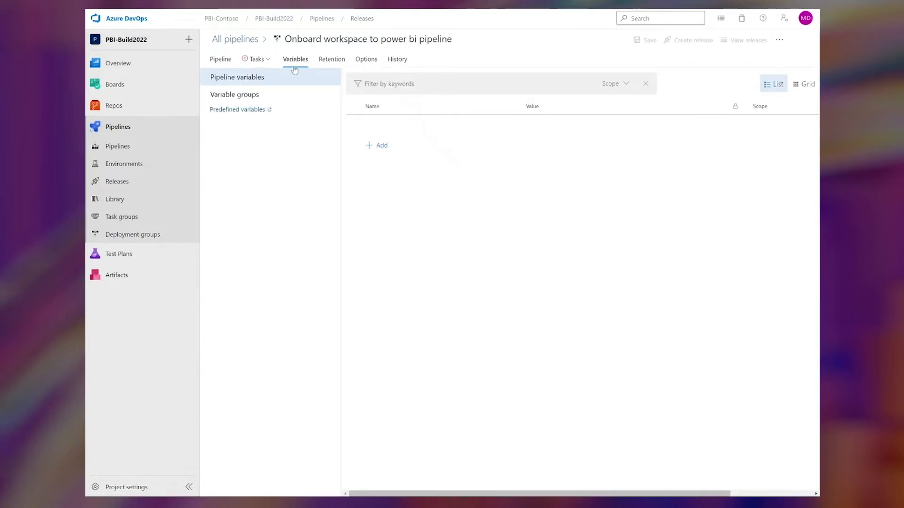
pyautogui.click(377, 146)
pyautogui.write('PipelineName')
pyautogui.press('Return')
pyautogui.write('UserEmail')
pyautogui.press('Return')
pyautogui.write('WorkspaceName')
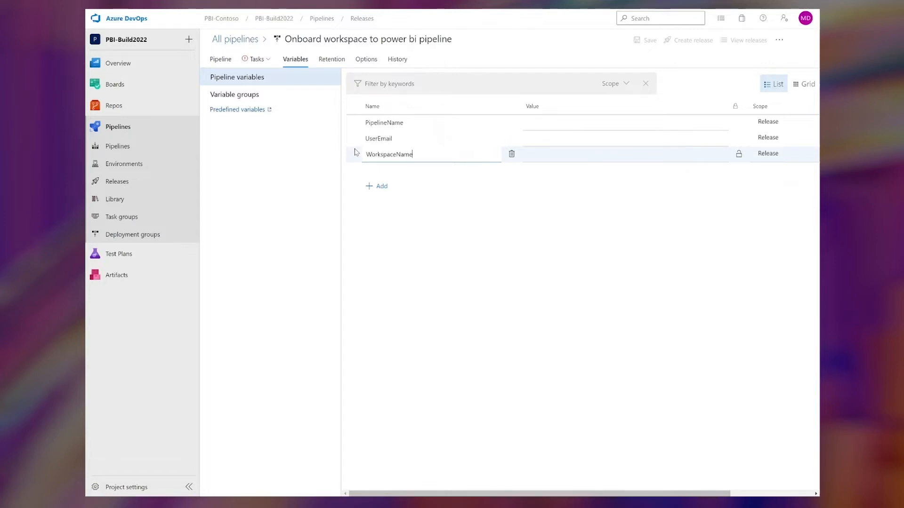
pyautogui.click(449, 191)
# Make the PipelineName, UserEmail and WorkspaceName variables settable at release time.
pyautogui.hscroll(3, 574, 252)
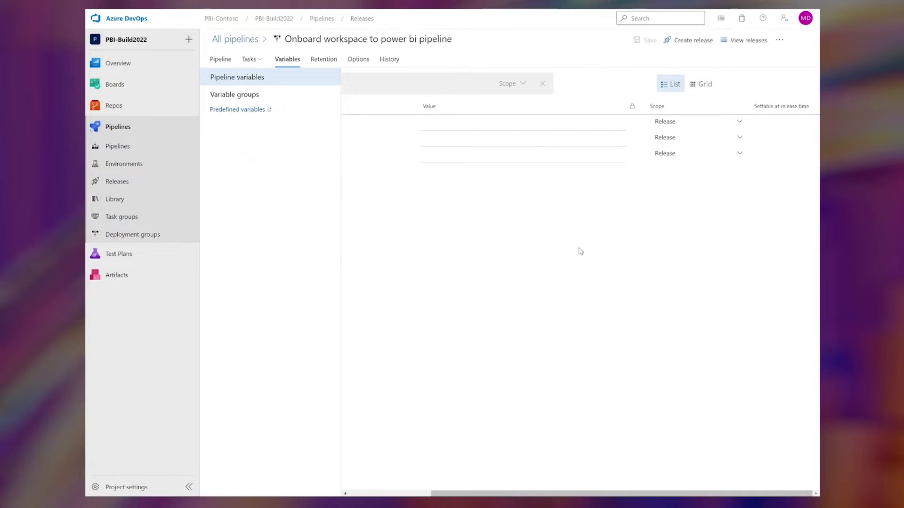
pyautogui.click(761, 122)
pyautogui.click(761, 138)
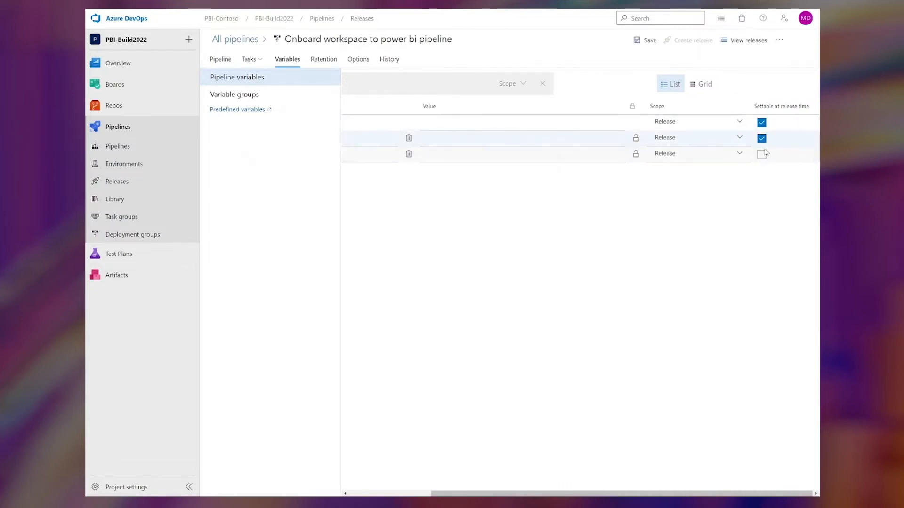
pyautogui.click(761, 154)
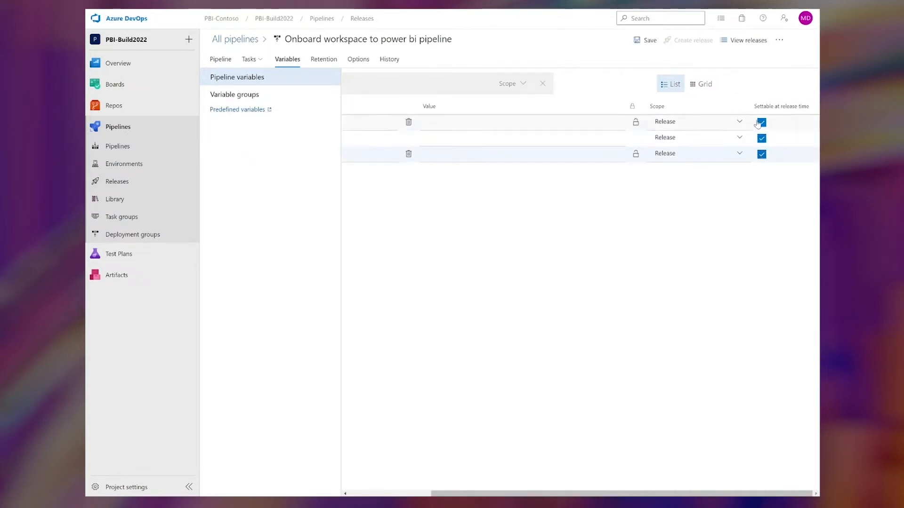
pyautogui.moveTo(605, 493); pyautogui.dragTo(511, 485)
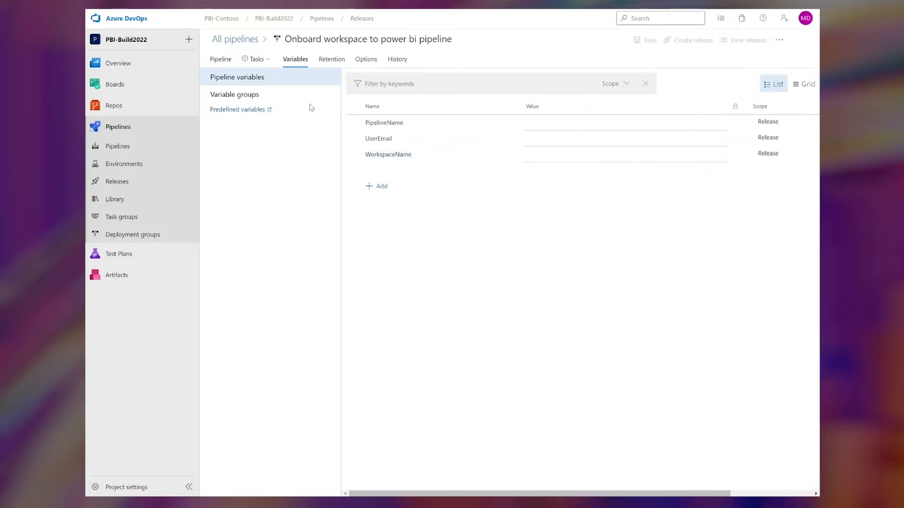
# In the "Create a new pipeline" task, set the deployment pipeline's required display name to $(PipelineName).
pyautogui.click(257, 59)
pyautogui.click(273, 141)
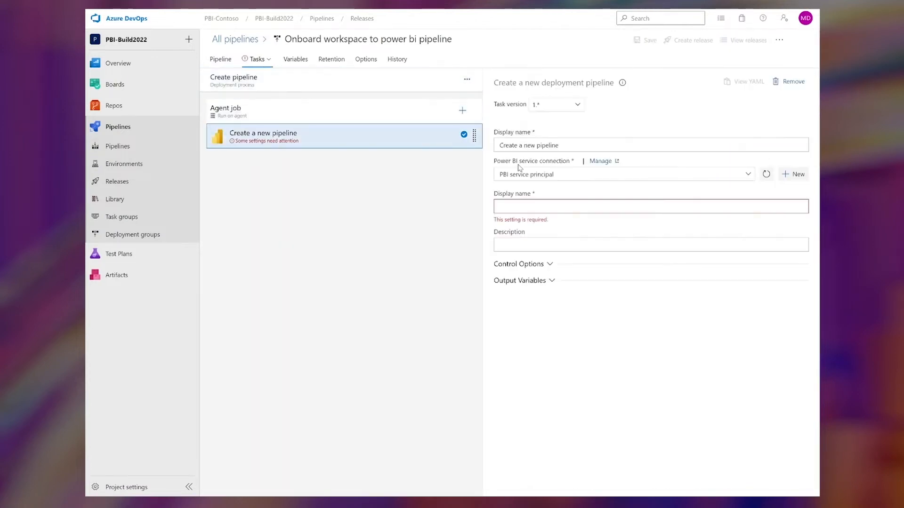
pyautogui.click(520, 204)
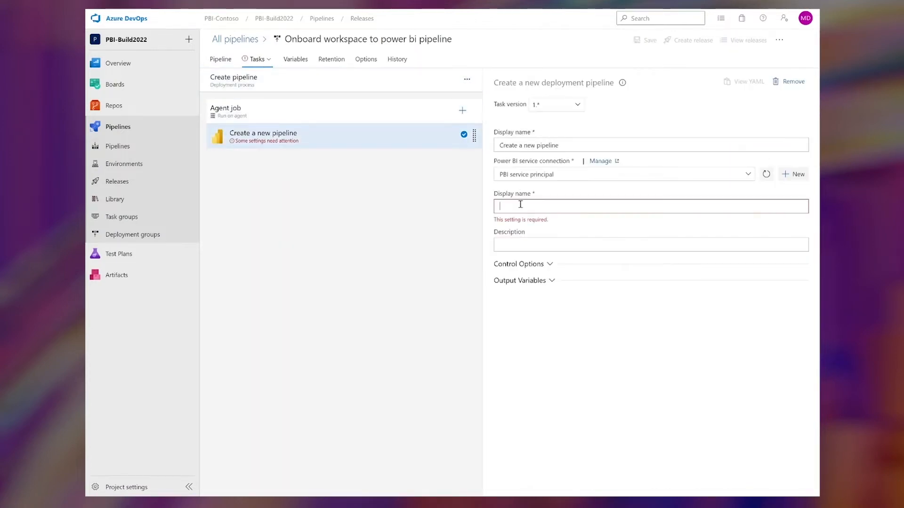
pyautogui.write('$(PipelineName')
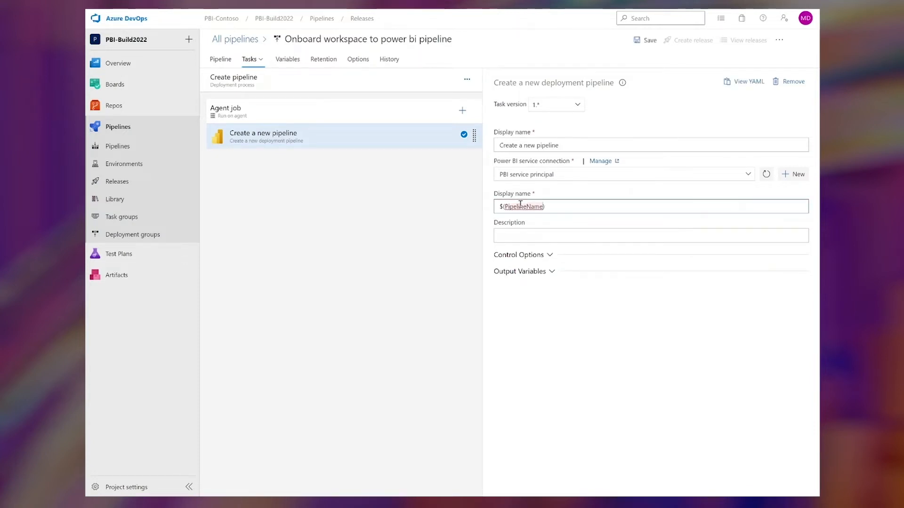
pyautogui.press('Tab')
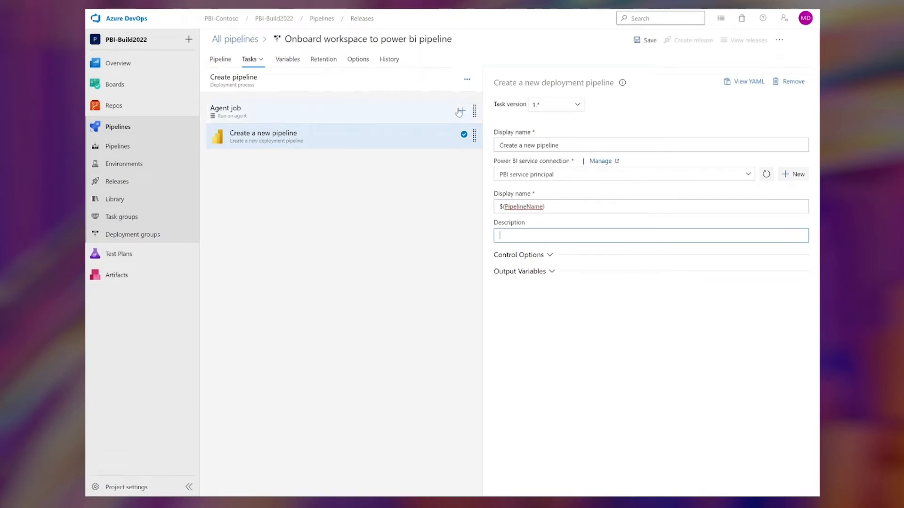
# Search for "Assign" and add the "Assign a workspace to a deployment pipeline" task to the agent job.
pyautogui.click(459, 111)
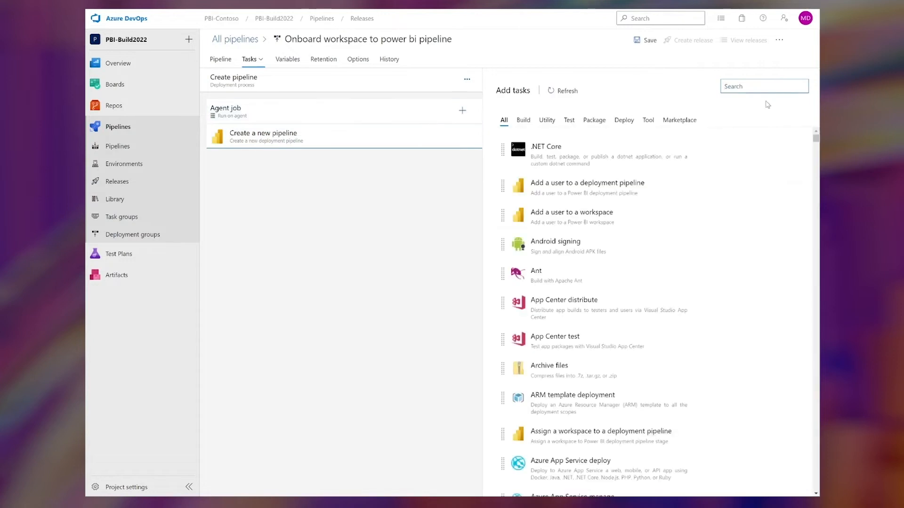
pyautogui.click(758, 92)
pyautogui.write('Assign')
pyautogui.click(677, 127)
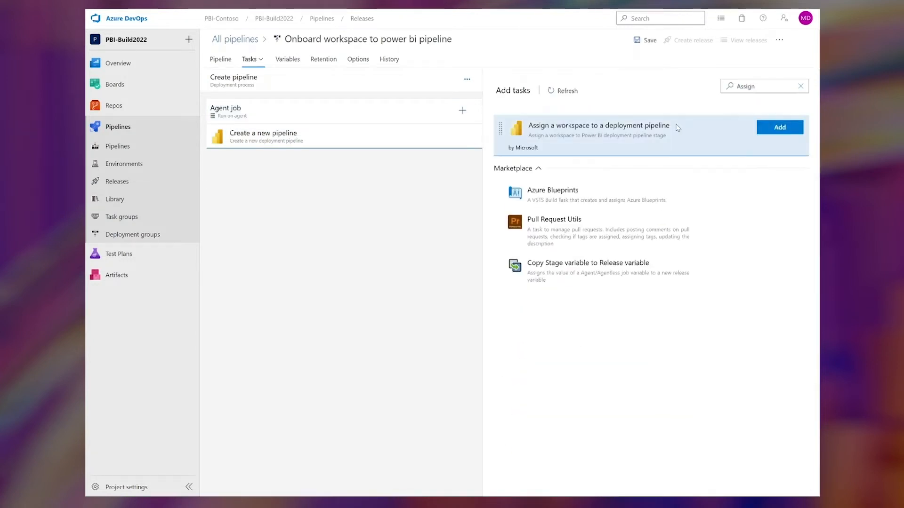
pyautogui.click(779, 128)
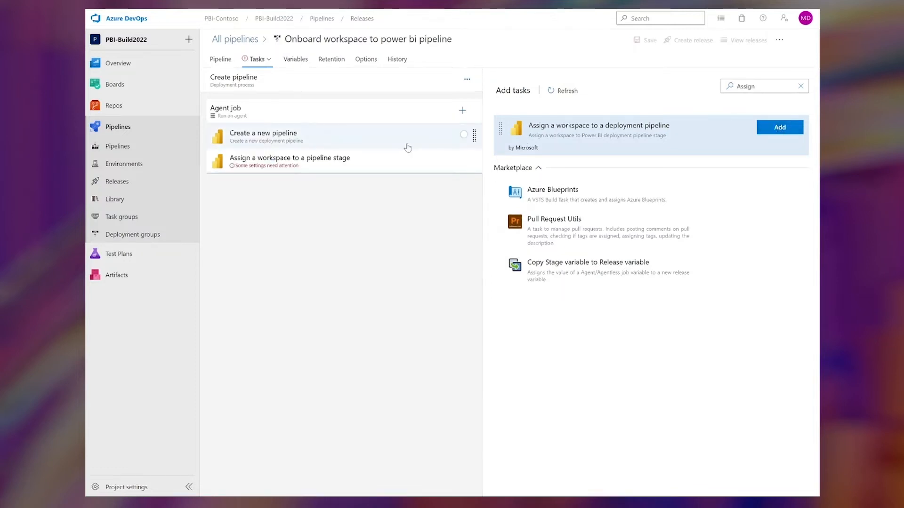
# In the "Assign a workspace to a pipeline stage" task, choose the PBI service principal connection and set the pipeline to $(PipelineName).
pyautogui.click(393, 169)
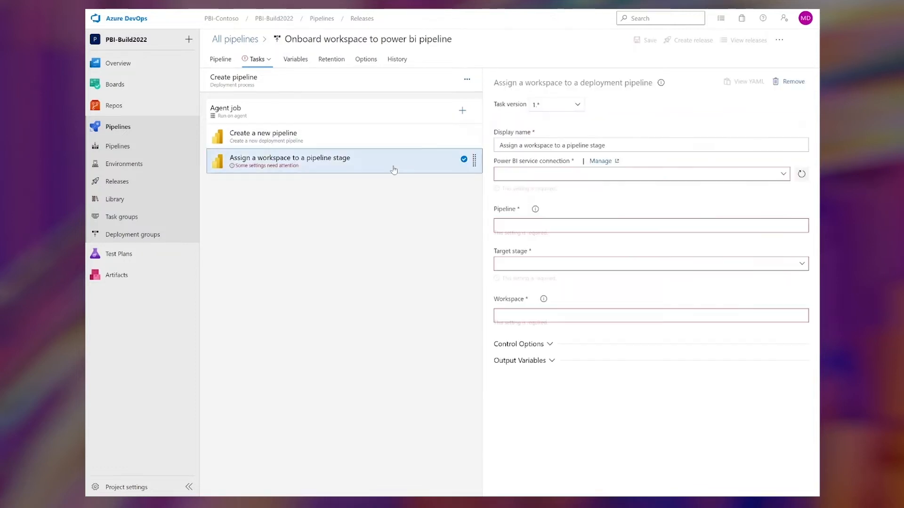
pyautogui.click(748, 174)
pyautogui.click(734, 186)
pyautogui.click(704, 208)
pyautogui.write('$(P')
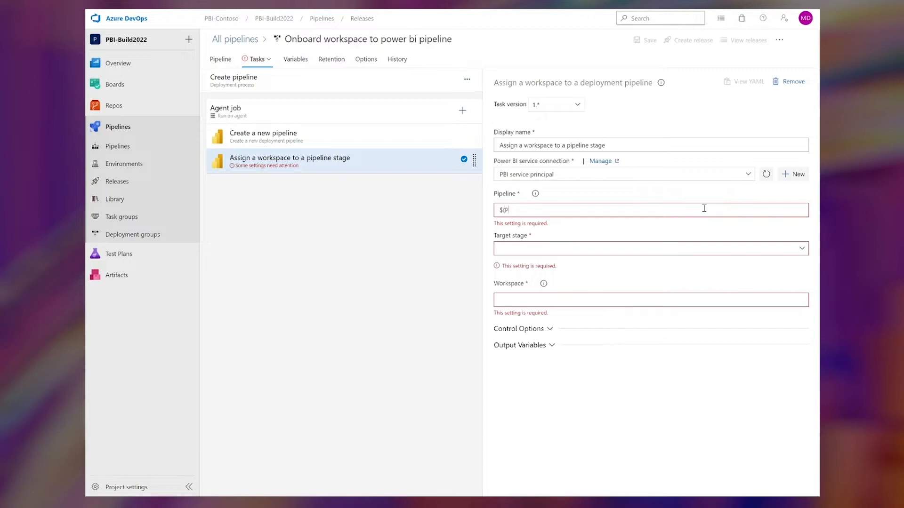
pyautogui.write('ipelineName)')
pyautogui.press('Tab')
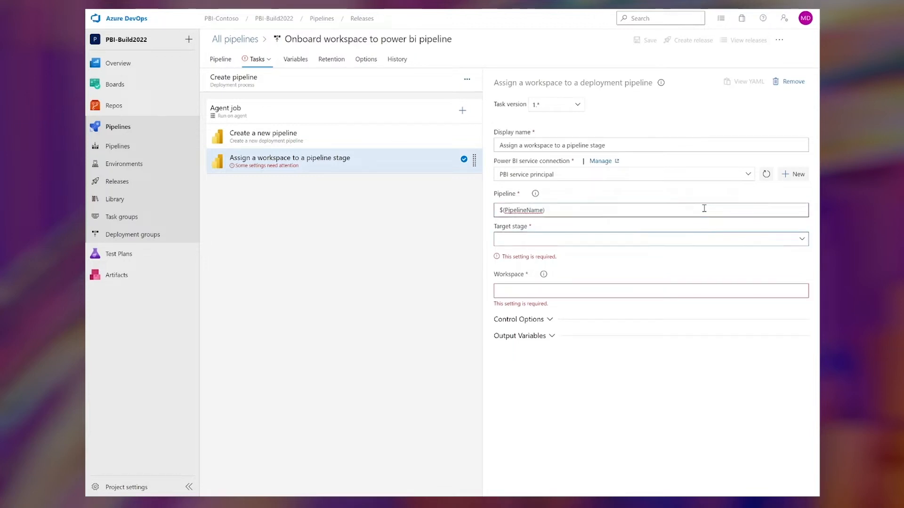
# Set the workspace assignment task's target stage to Production and its workspace to $(WorkspaceName).
pyautogui.click(798, 240)
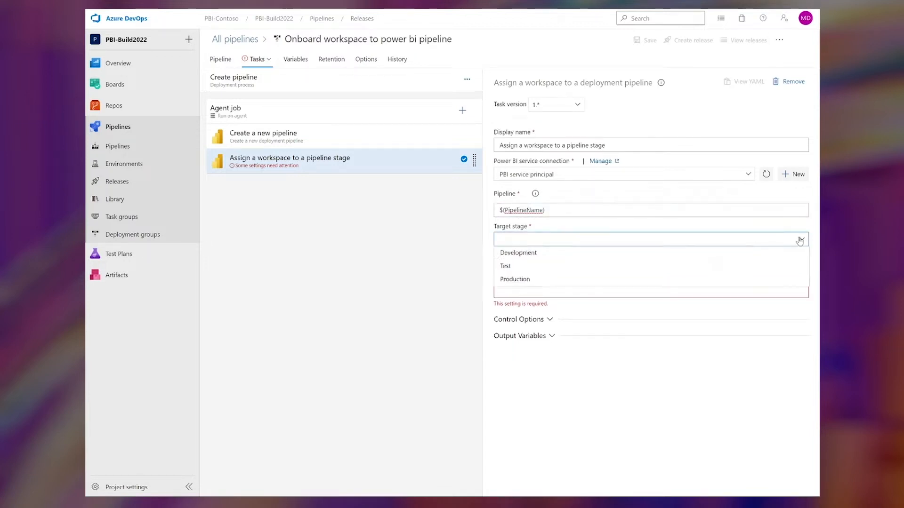
pyautogui.click(541, 279)
pyautogui.click(541, 274)
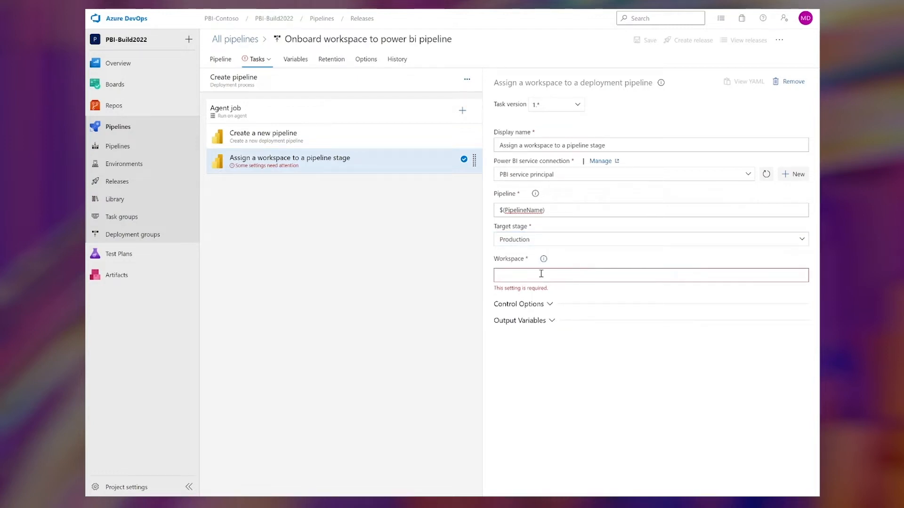
pyautogui.write('$()')
pyautogui.press('Left')
pyautogui.write('WorkspaceN')
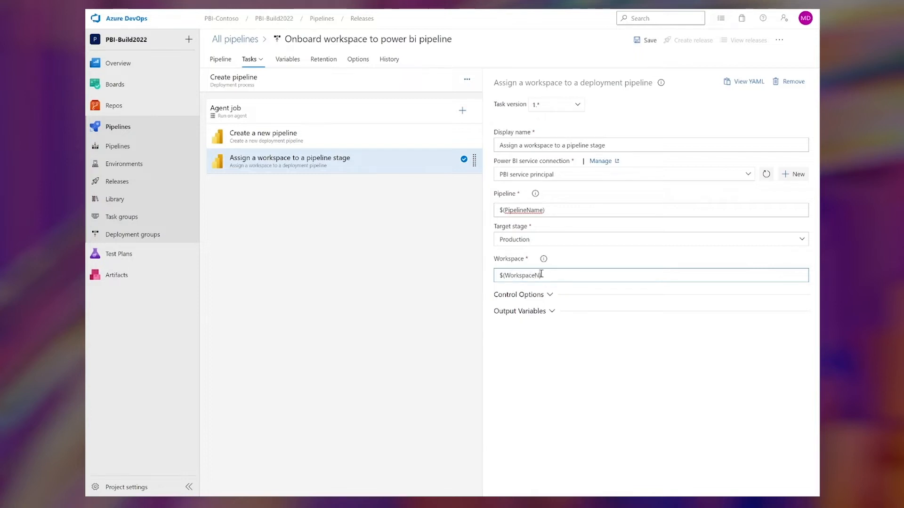
pyautogui.click(535, 194)
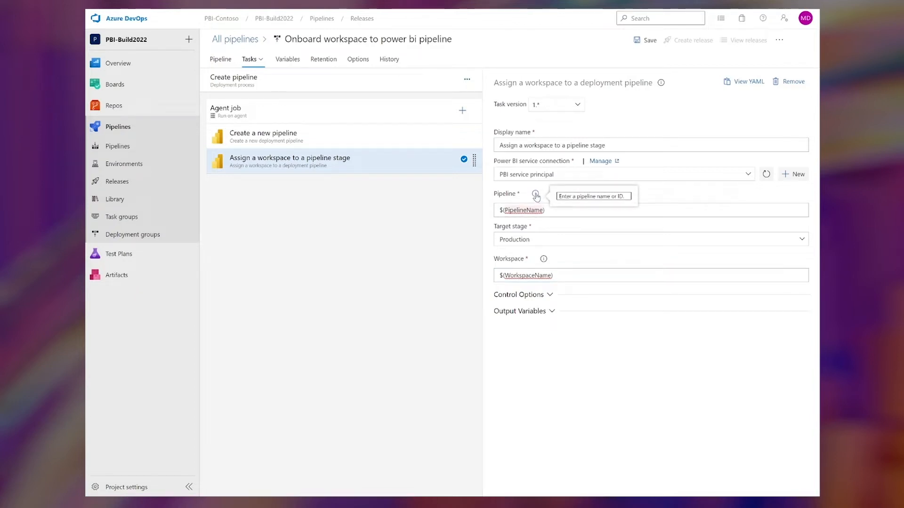
pyautogui.click(391, 236)
# Search for "Add user" and add the "Add a user to a deployment pipeline" task to the agent job, using the PBI service principal connection.
pyautogui.click(462, 111)
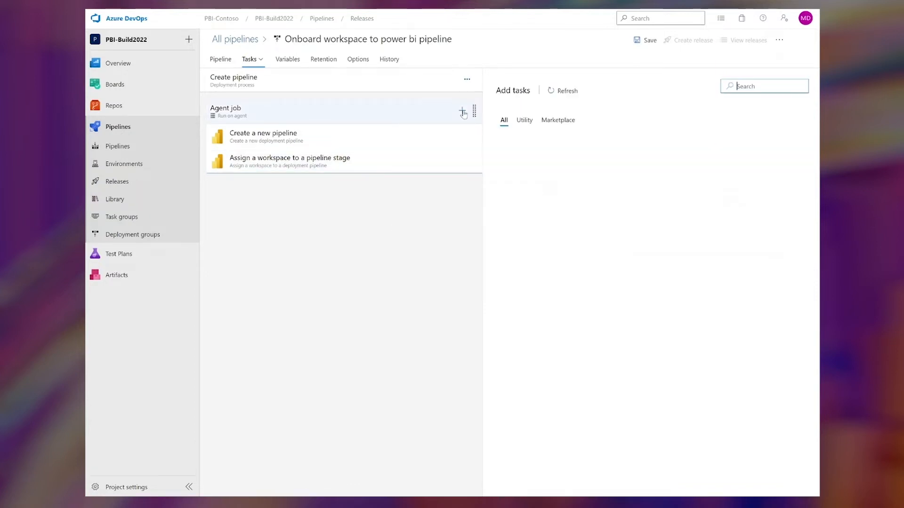
pyautogui.click(743, 86)
pyautogui.write('Add user')
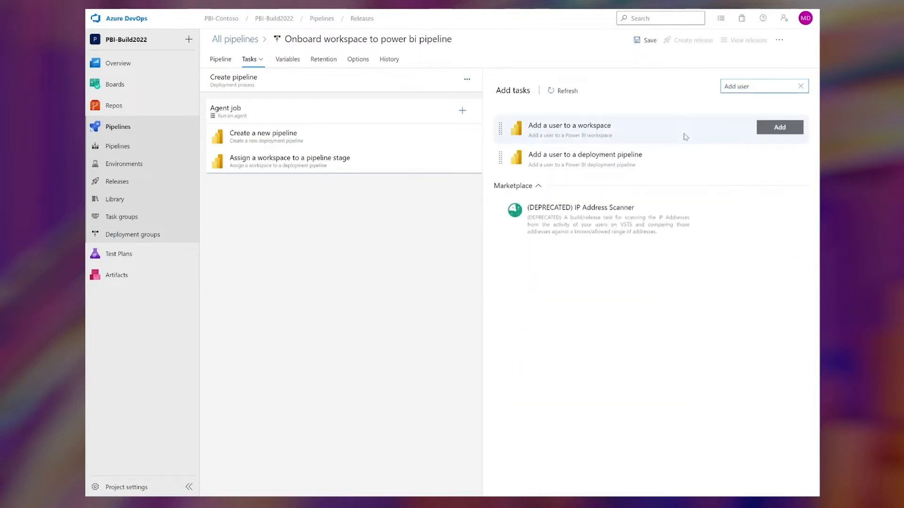
pyautogui.click(630, 161)
pyautogui.click(778, 157)
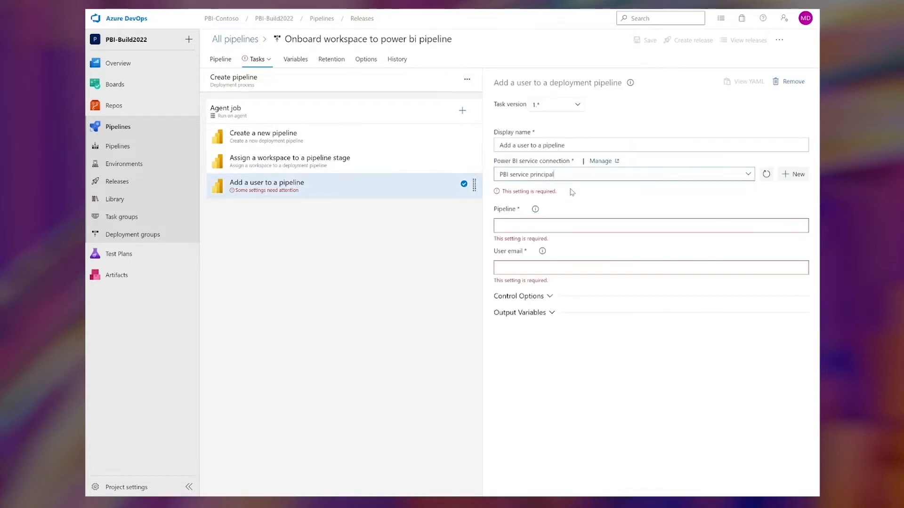
# In the "Add a user to a pipeline" task, set the pipeline to $(PipelineName) and the user email to $(UserEmail).
pyautogui.click(539, 210)
pyautogui.write('$(PipelineName)')
pyautogui.click(546, 242)
pyautogui.write('$(UserEmail)')
pyautogui.click(399, 248)
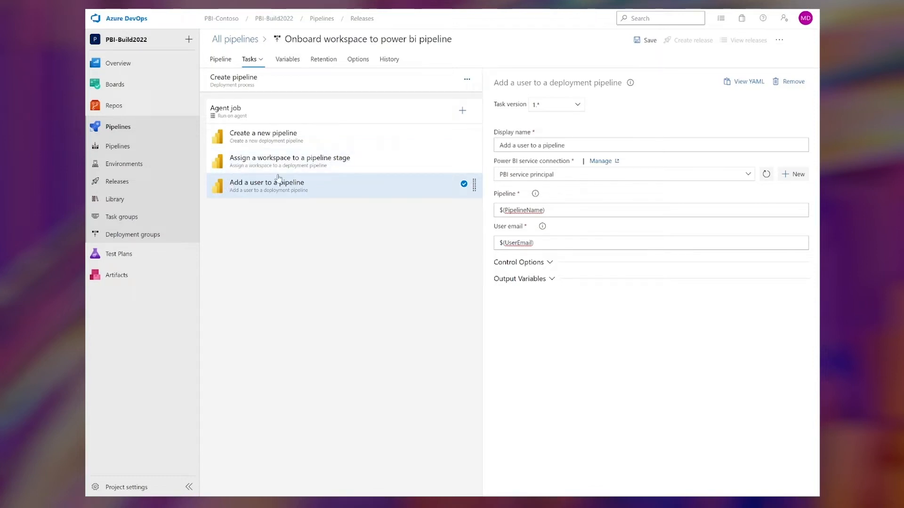
# Add an empty-job stage following the "Create pipeline" stage and name it "Deploy to Test".
pyautogui.click(217, 61)
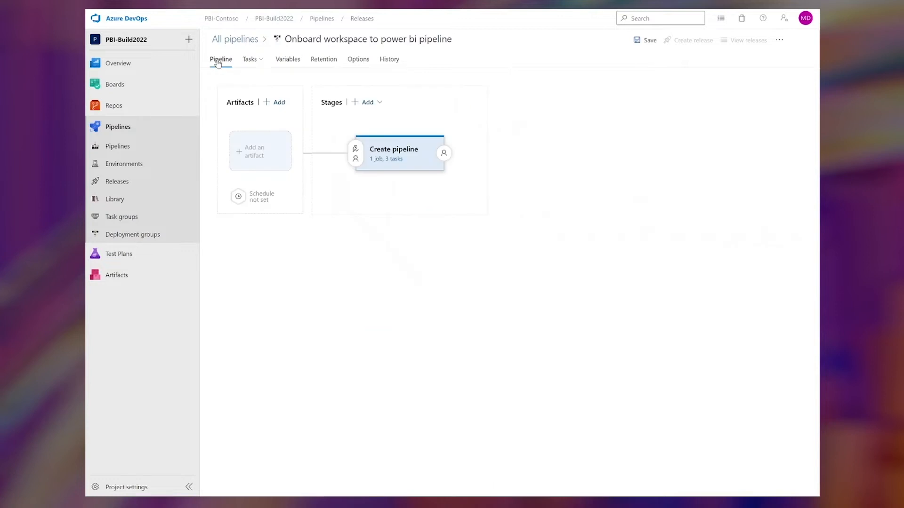
pyautogui.moveTo(400, 183)
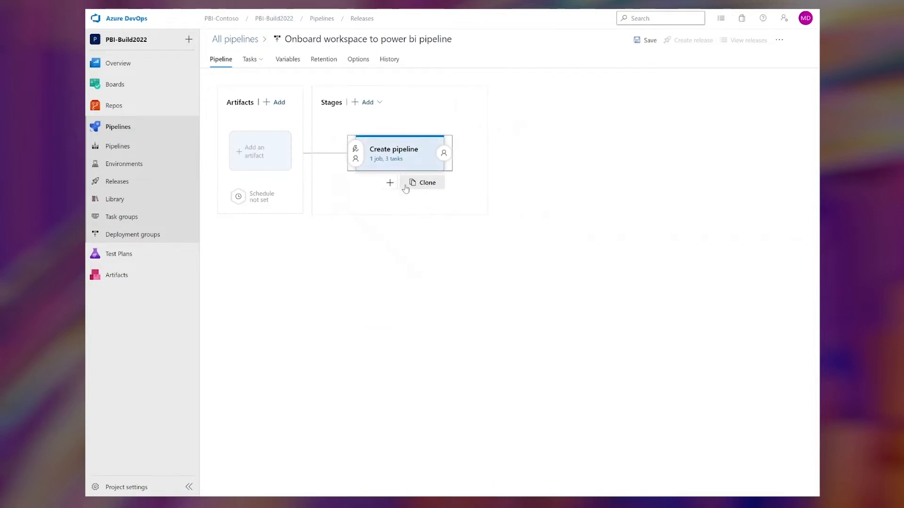
pyautogui.click(387, 186)
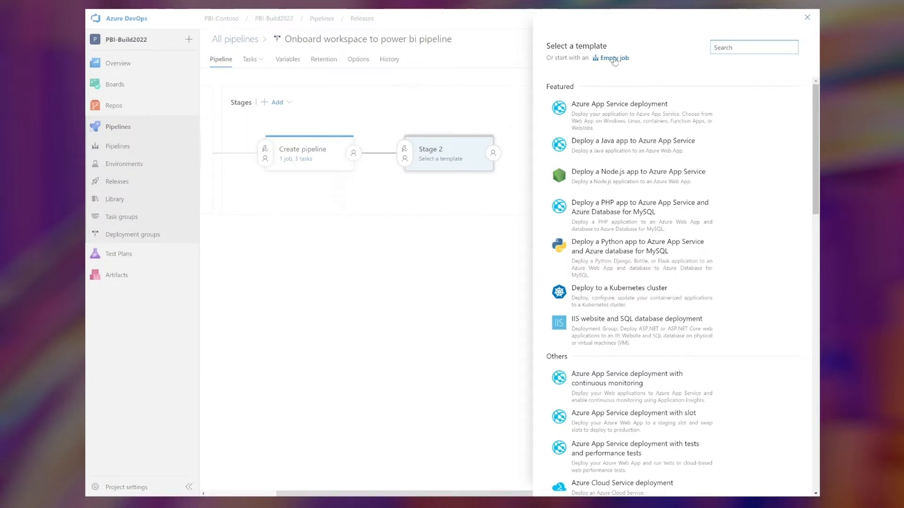
pyautogui.click(613, 58)
pyautogui.moveTo(610, 157); pyautogui.dragTo(569, 161)
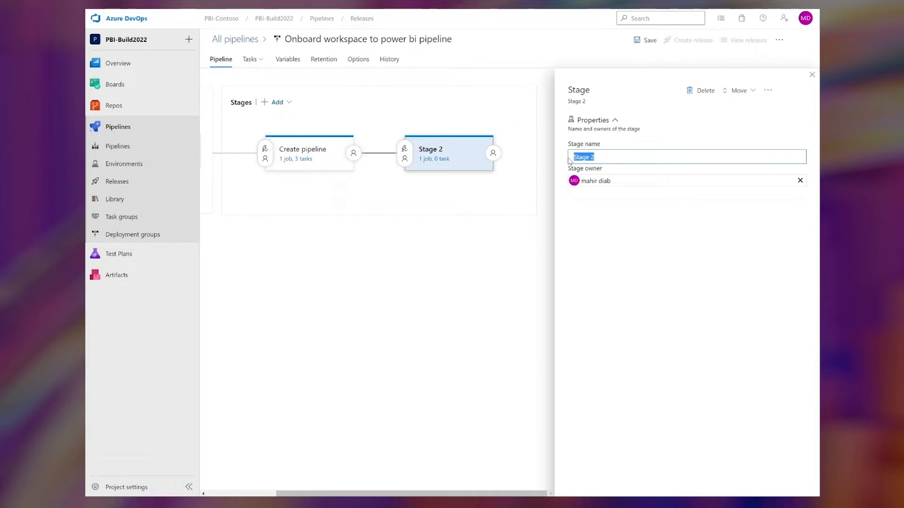
pyautogui.write('Deploy to Test')
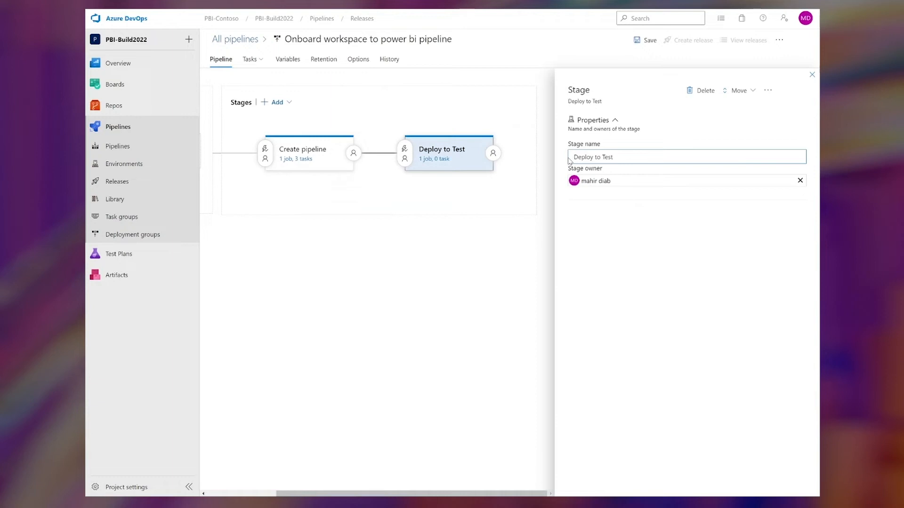
pyautogui.click(494, 194)
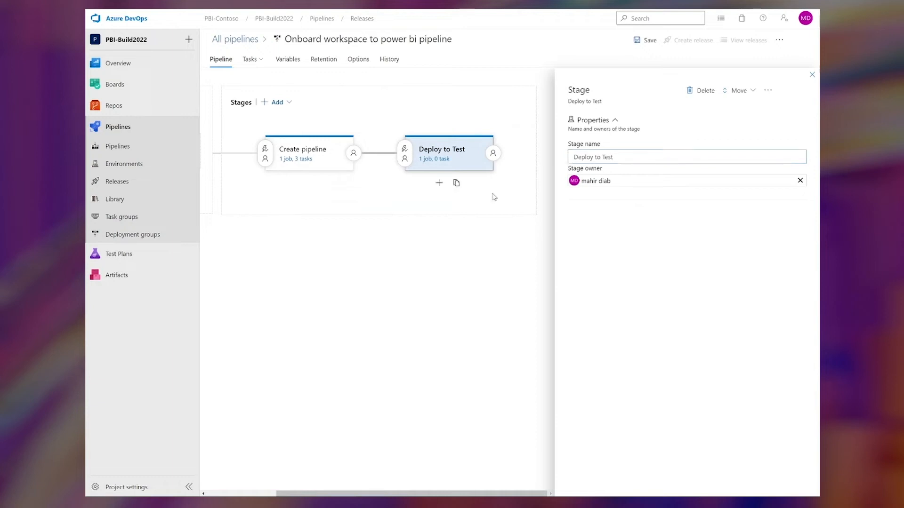
# Search for "Deploy" and add the "Deploy content in a deployment pipeline" task to the Deploy to Test stage's agent job.
pyautogui.click(445, 159)
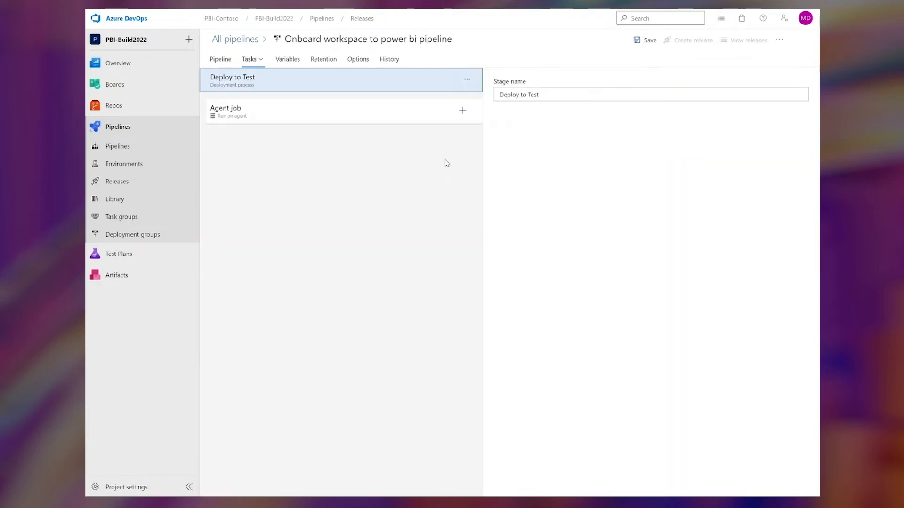
pyautogui.click(462, 111)
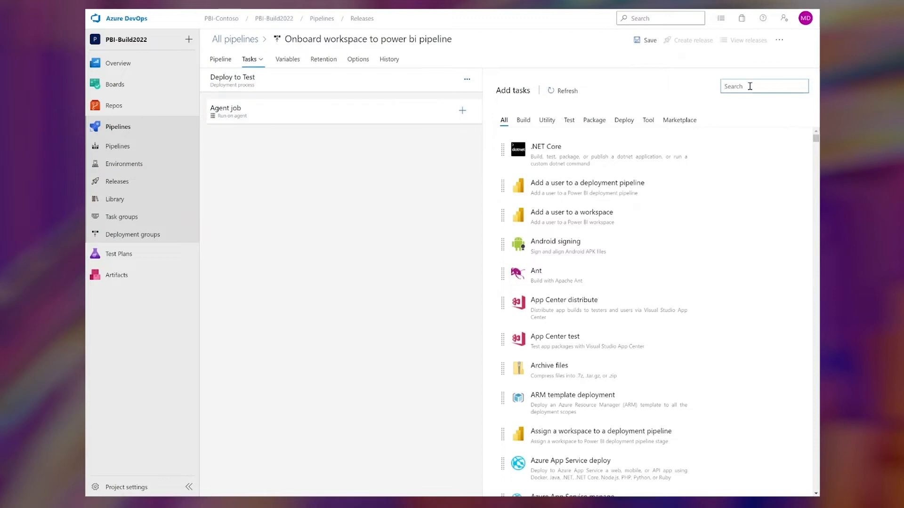
pyautogui.write('De')
pyautogui.scroll(-3, 665, 235)
pyautogui.scroll(-1, 666, 235)
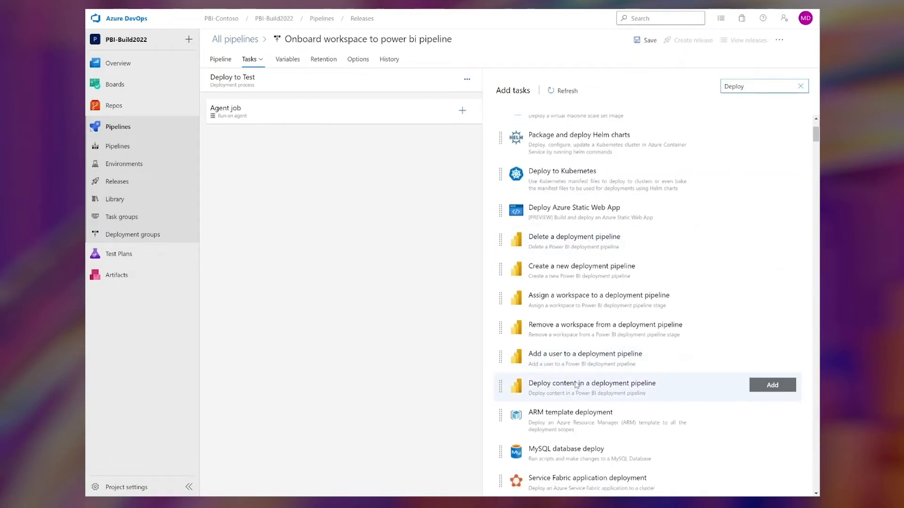
pyautogui.click(540, 386)
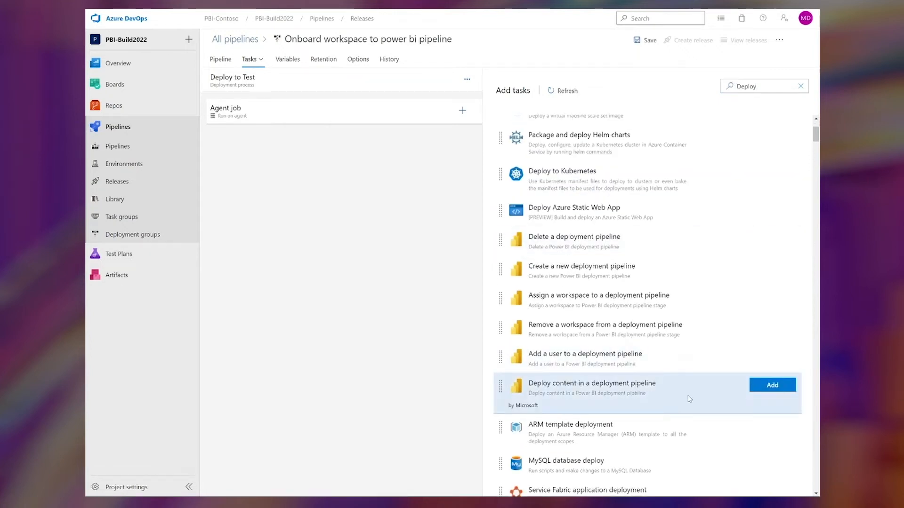
pyautogui.click(761, 390)
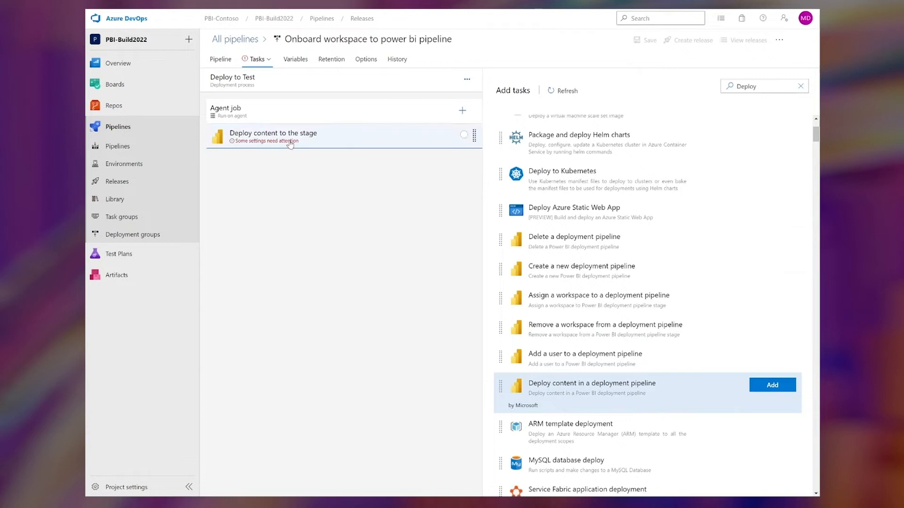
# Configure the deploy content task with the PBI service principal connection, pipeline $(PipelineName) and target stage Test (Backward).
pyautogui.click(290, 141)
pyautogui.click(741, 174)
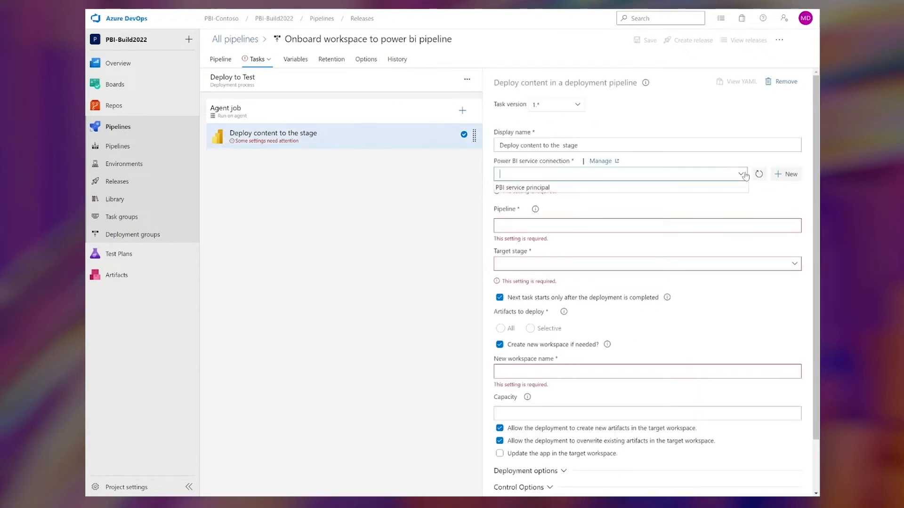
pyautogui.click(716, 186)
pyautogui.click(715, 212)
pyautogui.write('$(PipelineName)')
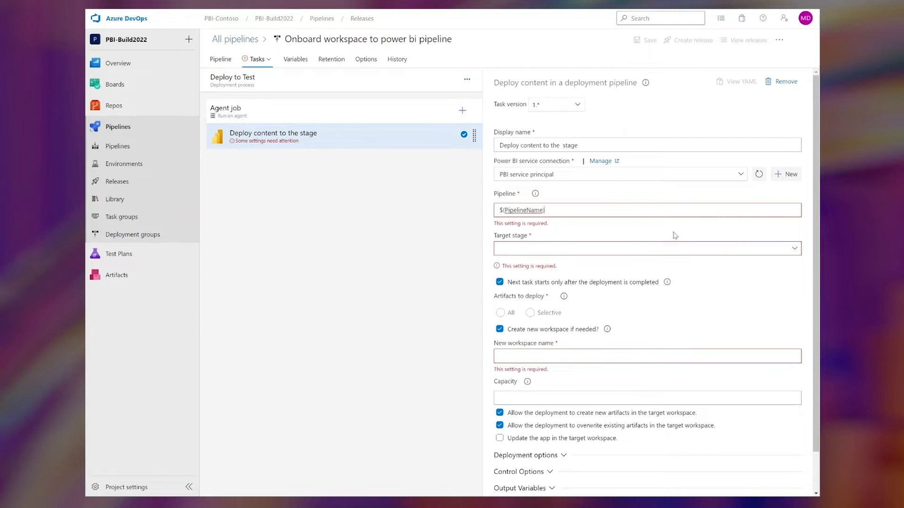
pyautogui.click(797, 243)
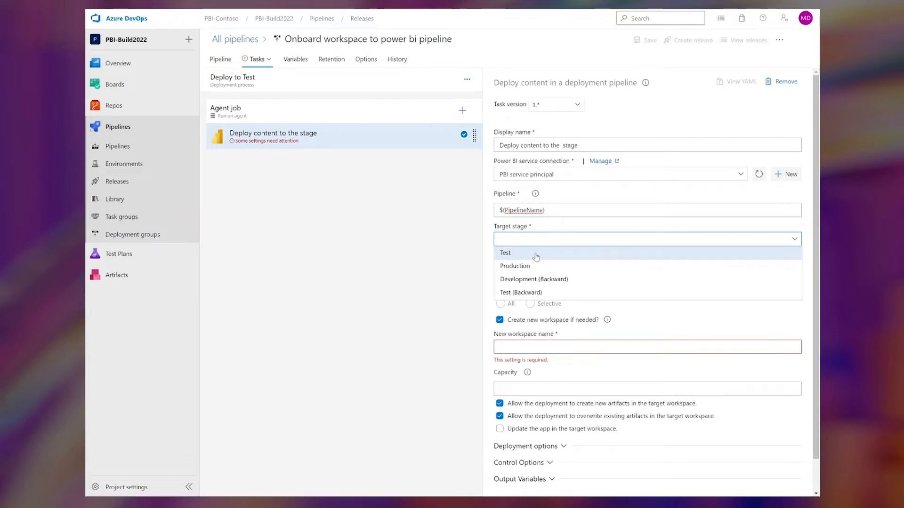
pyautogui.click(570, 294)
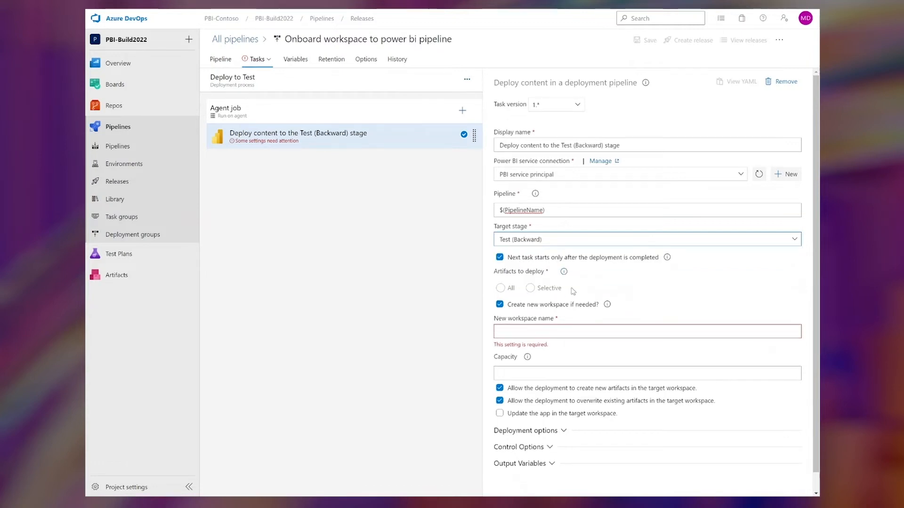
# Set the deploy content task to deploy all artifacts and name its new workspace "$(PipelineName) [Test]".
pyautogui.click(500, 289)
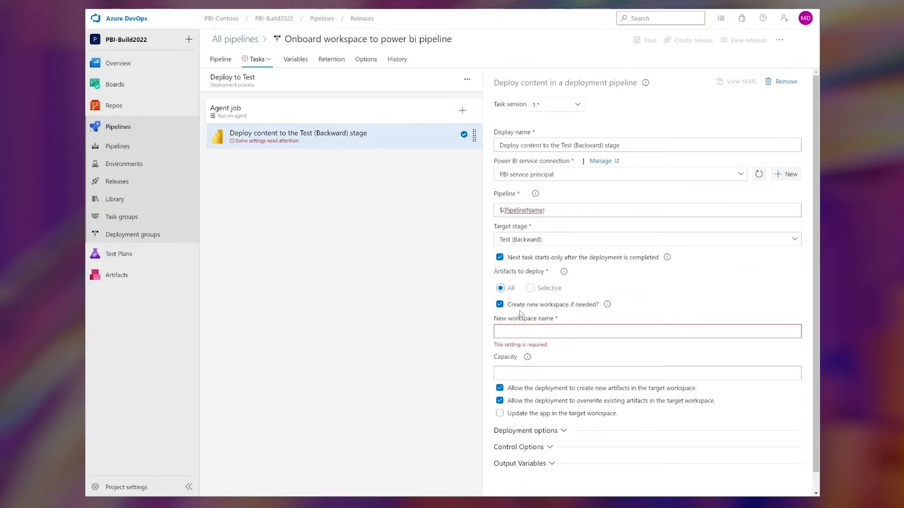
pyautogui.click(521, 328)
pyautogui.write('$(PipelineName)')
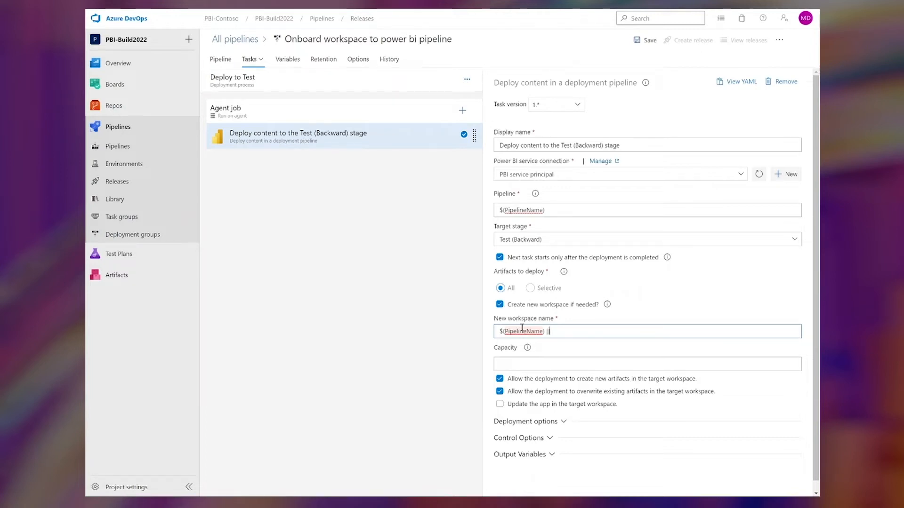
pyautogui.write('[Test')
pyautogui.click(447, 323)
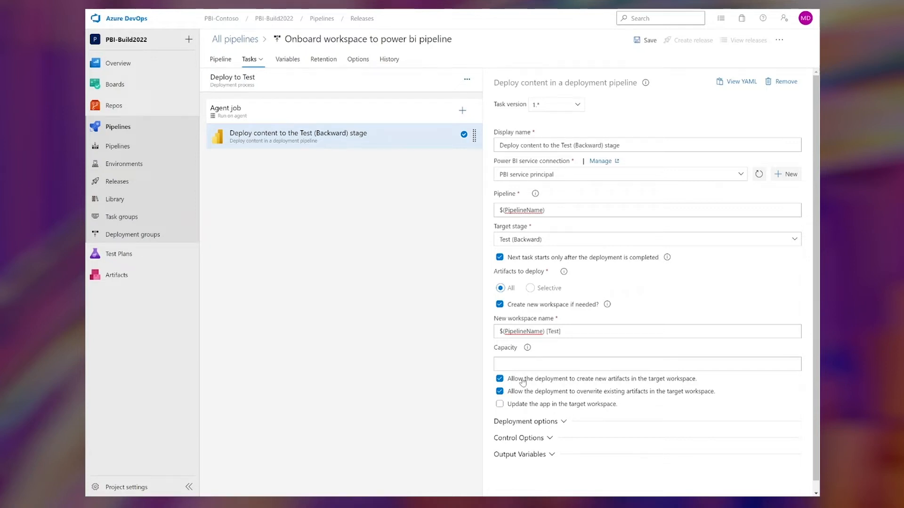
# Search for "add user" and add the "Add a user to a workspace" task to the agent job, using the PBI service principal connection.
pyautogui.click(462, 110)
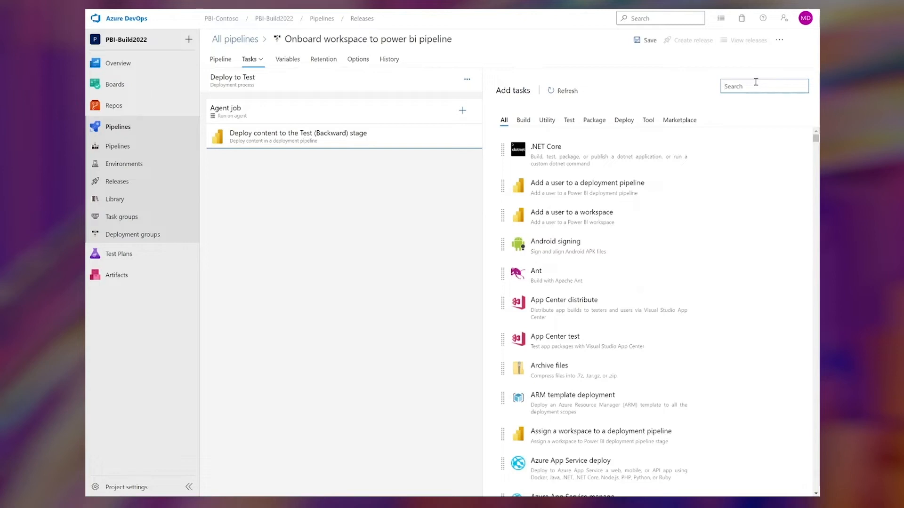
pyautogui.write('add user')
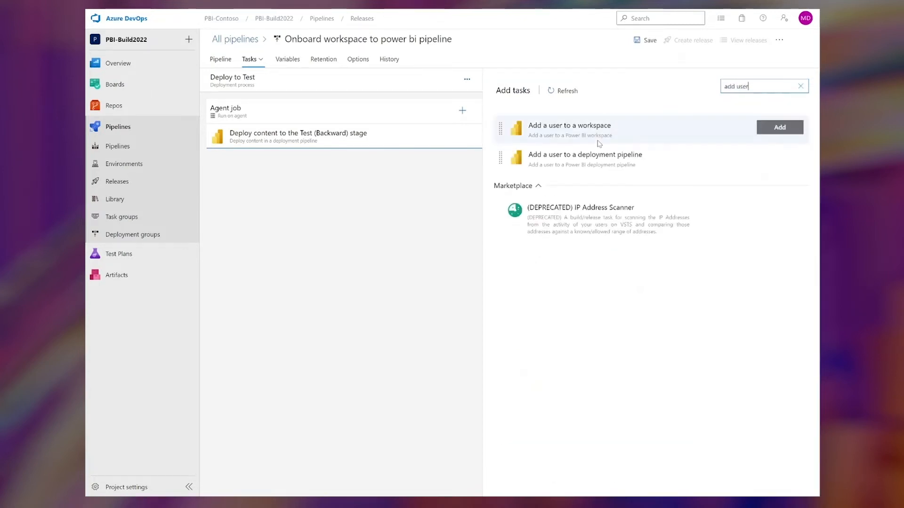
pyautogui.click(779, 128)
pyautogui.click(693, 175)
pyautogui.click(692, 189)
# Set the user task's workspace to "$(PipelineName) [Test]", user email to $(UserEmail) and permission to Admin, then return to the stages overview.
pyautogui.click(591, 208)
pyautogui.write('$(PipelineName) [Test]')
pyautogui.press('Tab')
pyautogui.write('$(UserEmail')
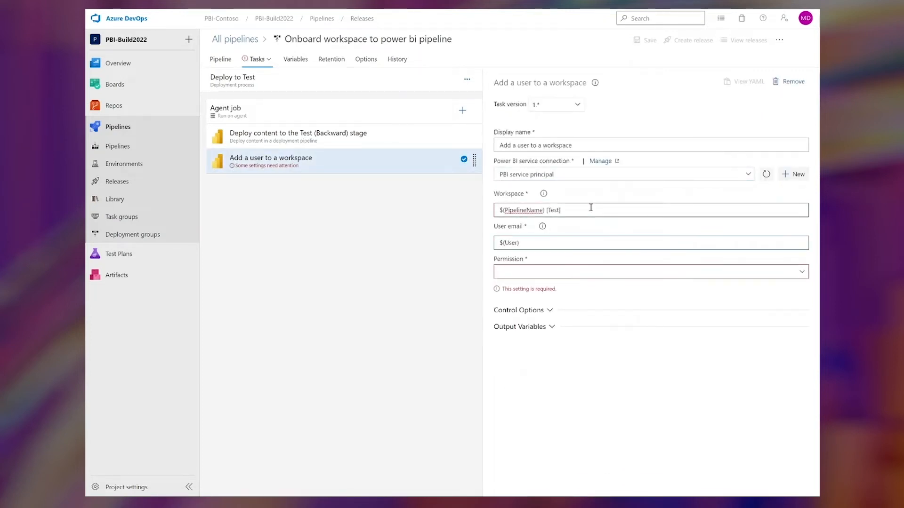
pyautogui.click(802, 273)
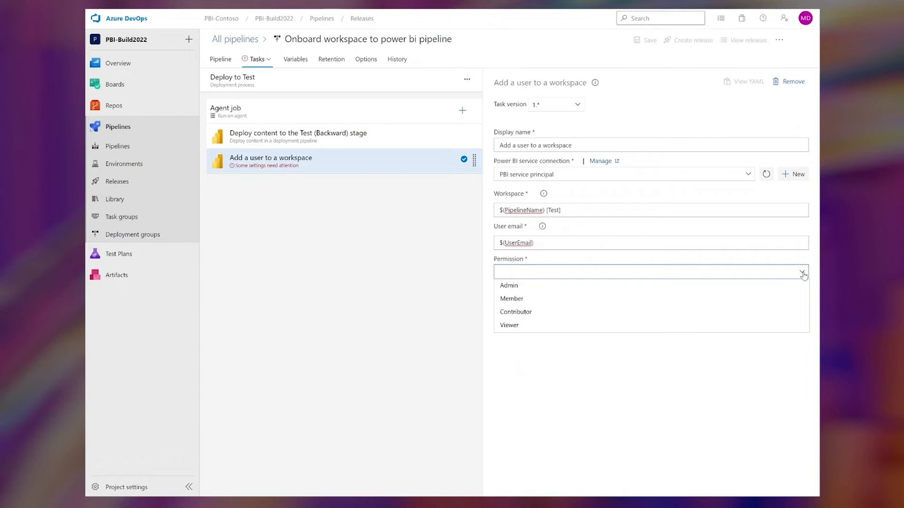
pyautogui.click(532, 291)
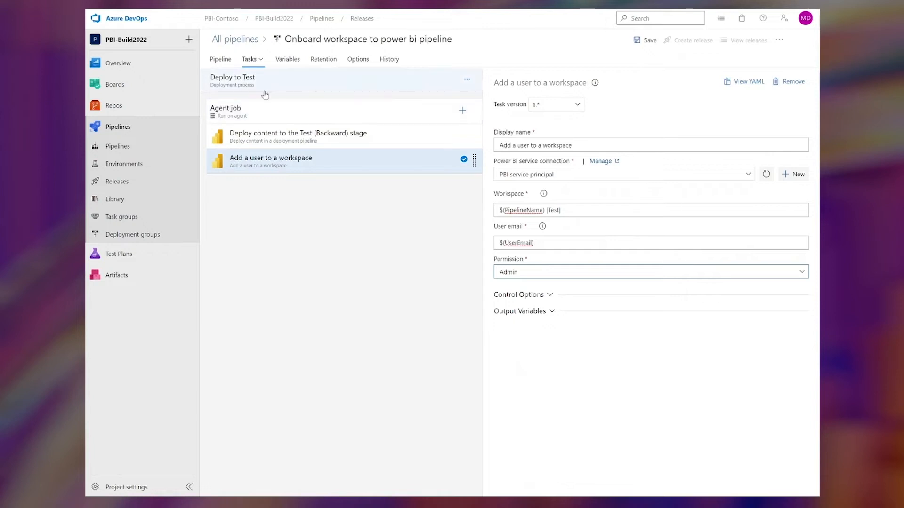
pyautogui.click(221, 60)
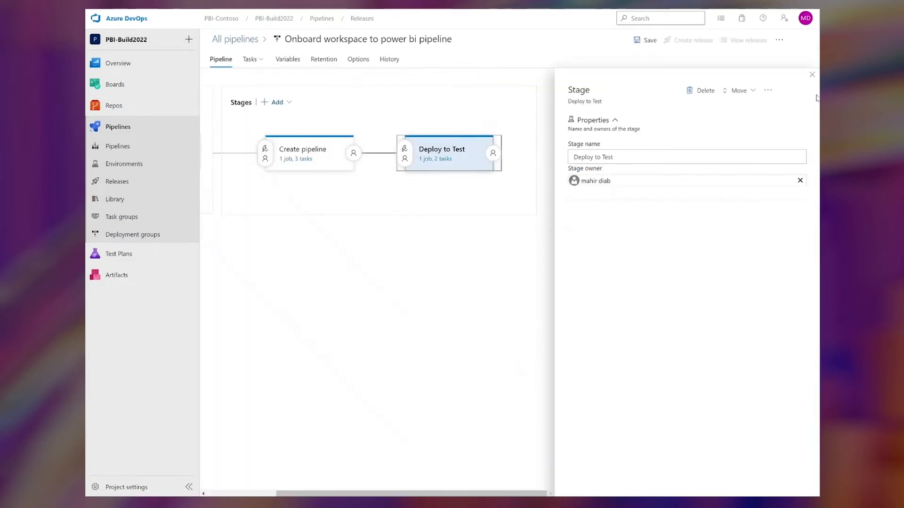
# Clone the Deploy to Test stage and name the copy "Deploy to Development".
pyautogui.click(812, 75)
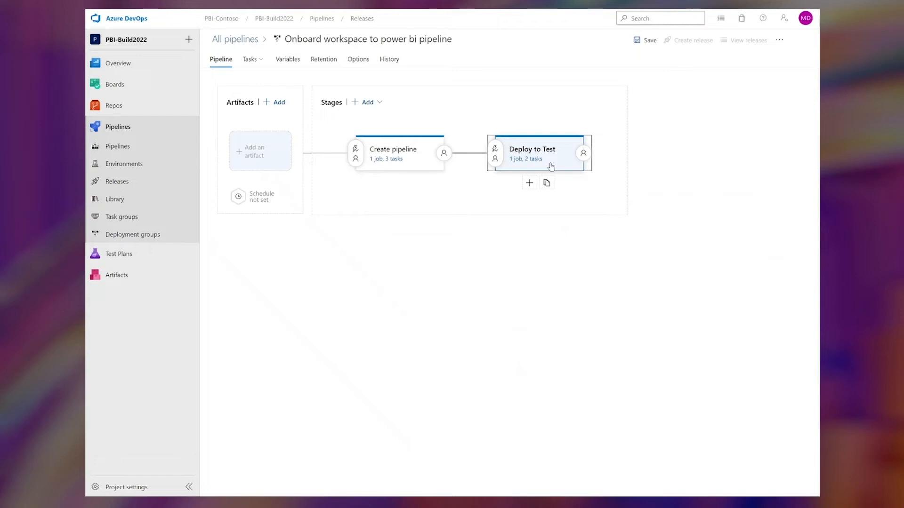
pyautogui.click(569, 184)
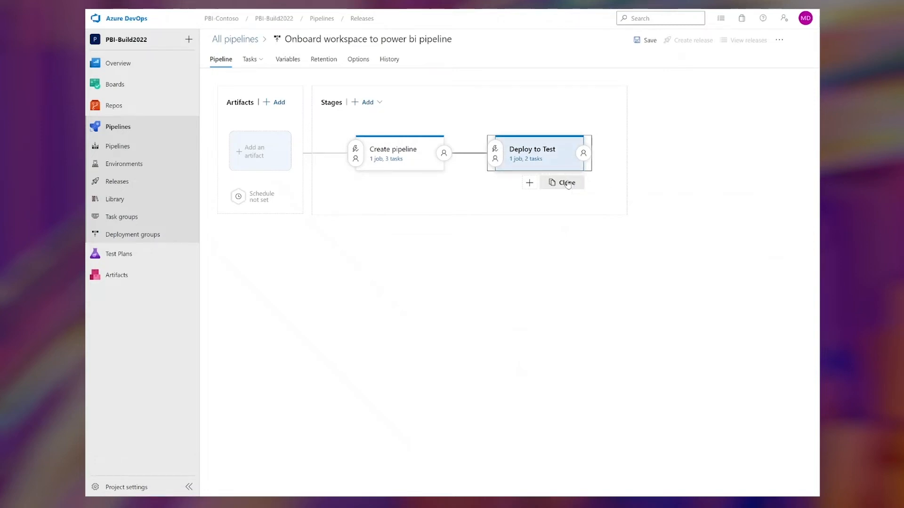
pyautogui.click(678, 160)
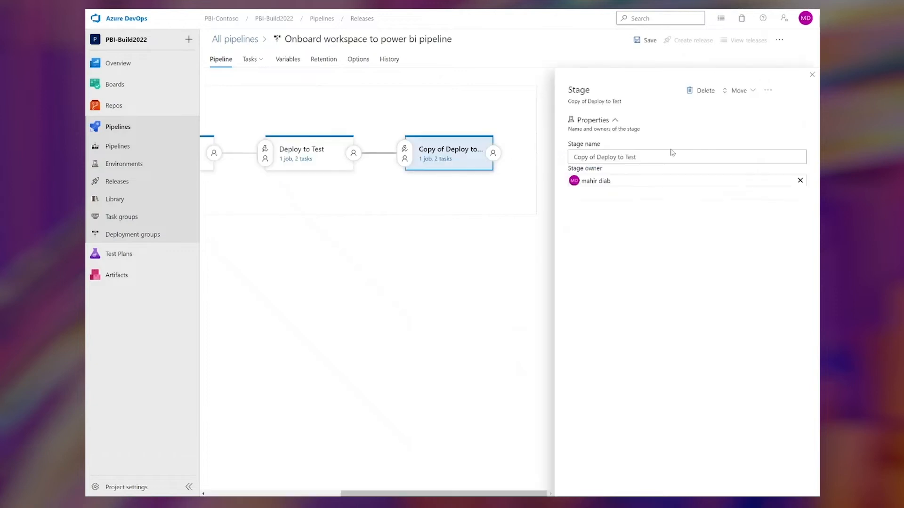
pyautogui.moveTo(604, 157); pyautogui.dragTo(539, 151)
pyautogui.press('BackSpace')
pyautogui.press('End')
pyautogui.press('BackSpace')
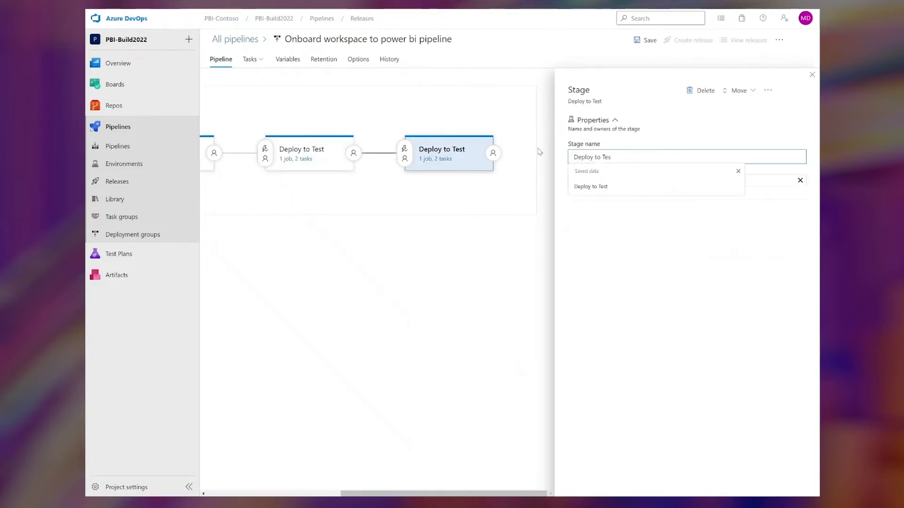
pyautogui.write('Development')
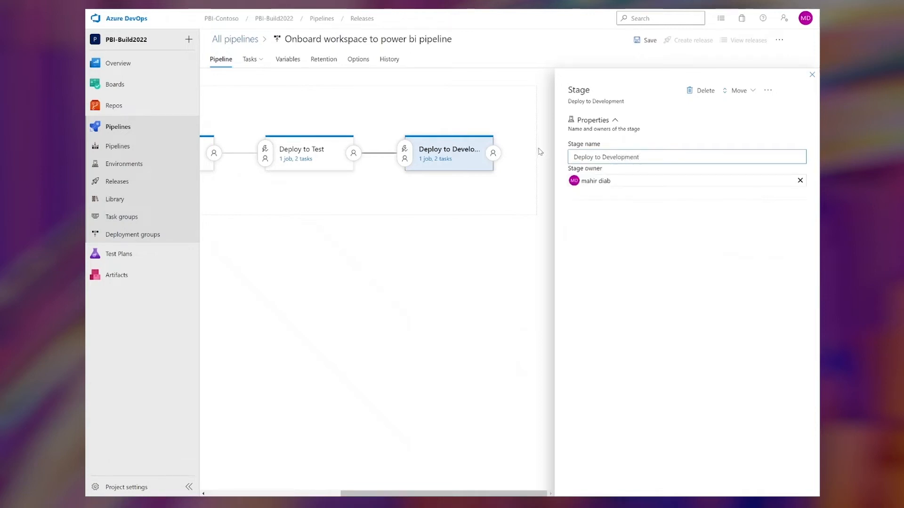
pyautogui.click(521, 220)
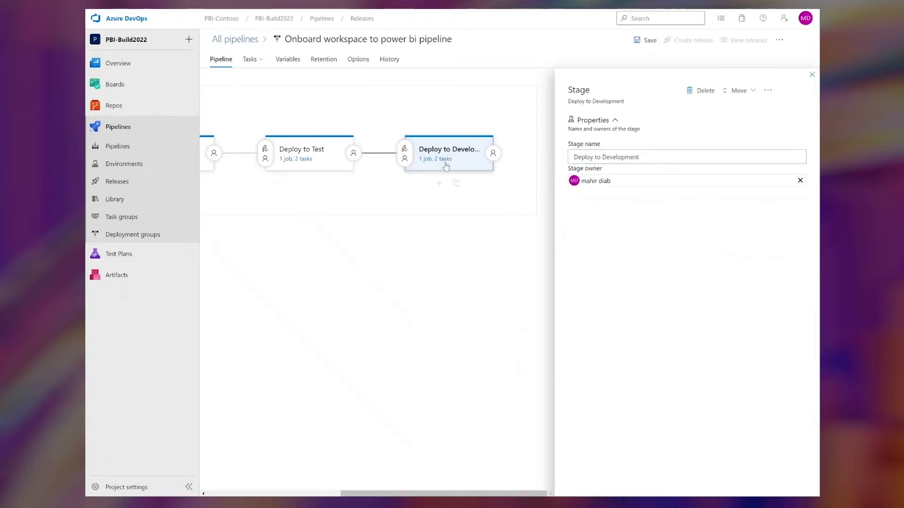
pyautogui.click(812, 74)
# In the Deploy to Development stage, set the deploy content task's target stage to Development (Backward) and new workspace name to "$(PipelineName) [Development]".
pyautogui.click(660, 160)
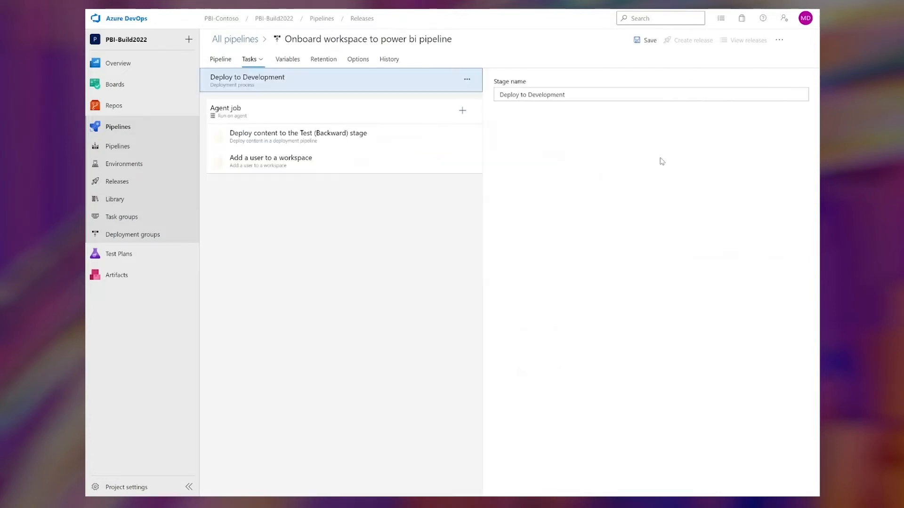
pyautogui.click(350, 145)
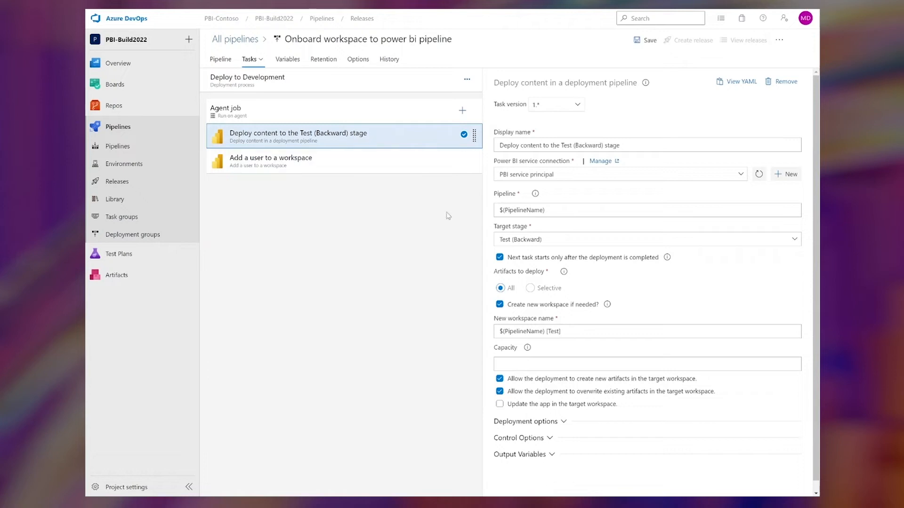
pyautogui.click(795, 241)
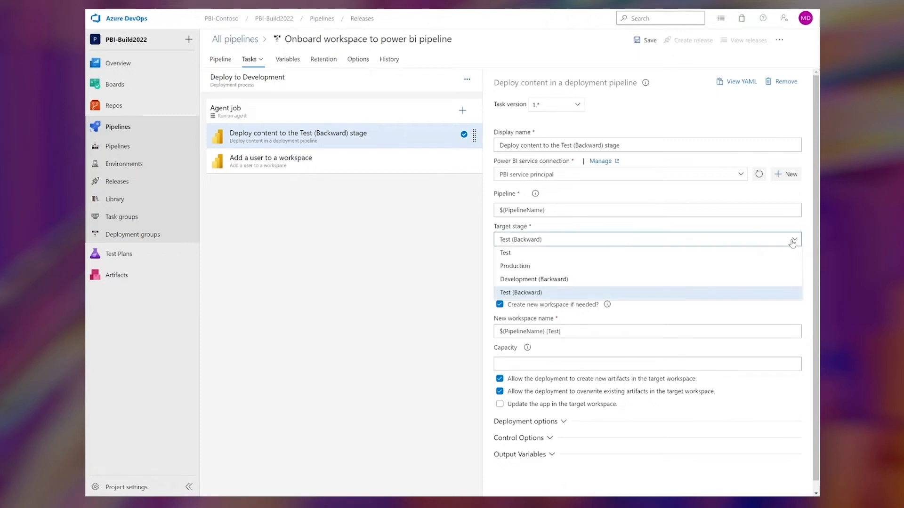
pyautogui.click(512, 281)
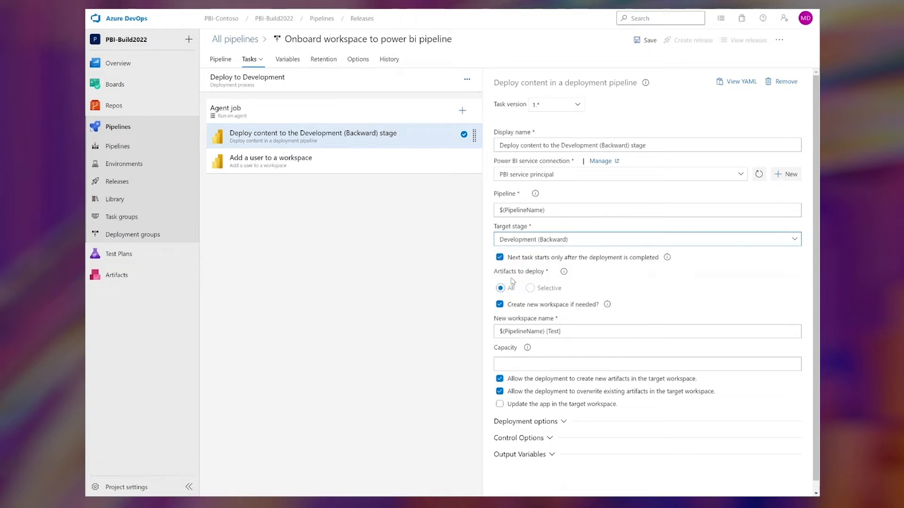
pyautogui.doubleClick(552, 331)
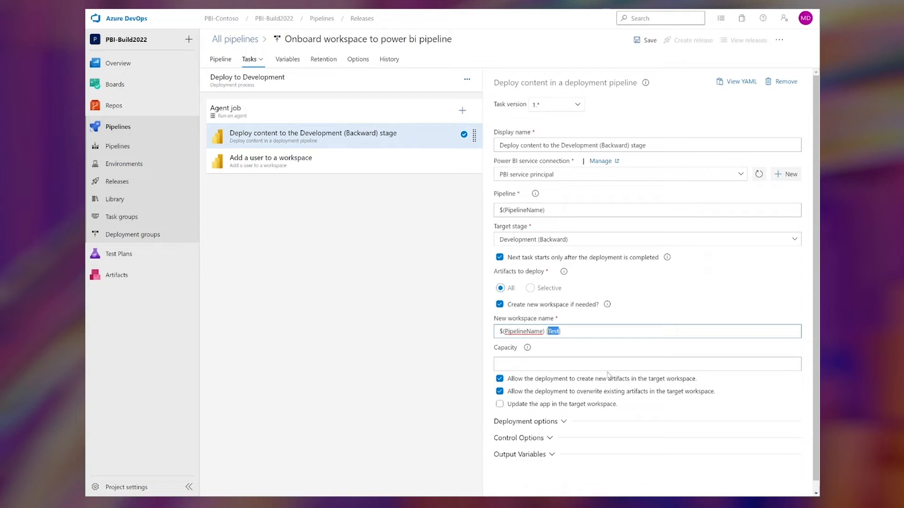
pyautogui.write('Development')
pyautogui.click(370, 255)
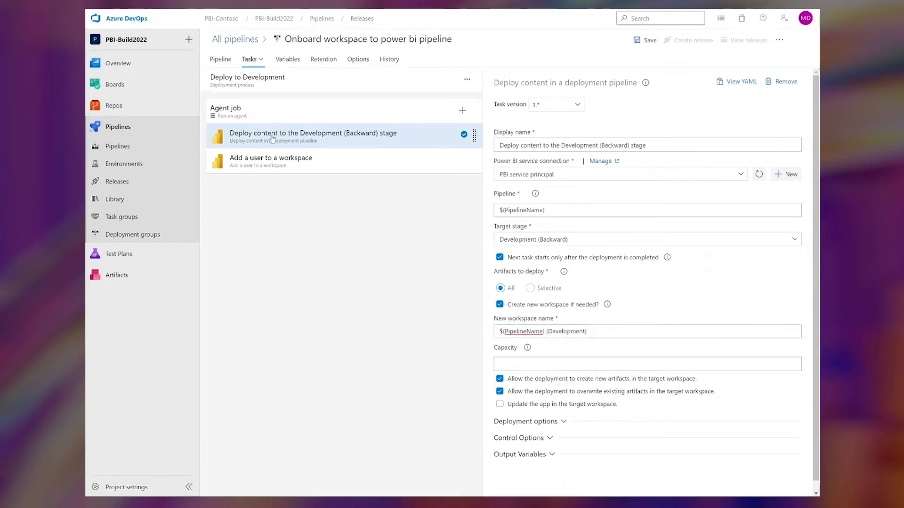
# Set the workspace of the Deploy to Development stage's "Add a user to a workspace" task to "$(PipelineName) [Development]".
pyautogui.click(283, 158)
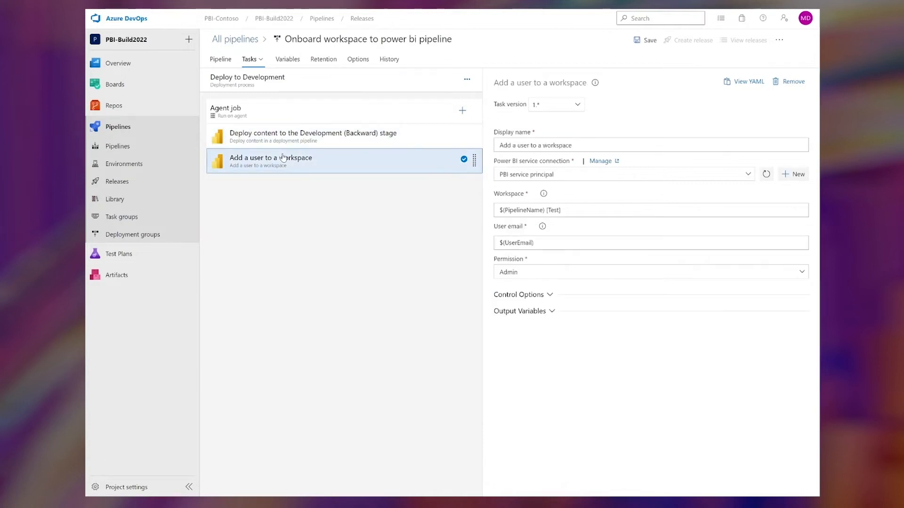
pyautogui.click(564, 210)
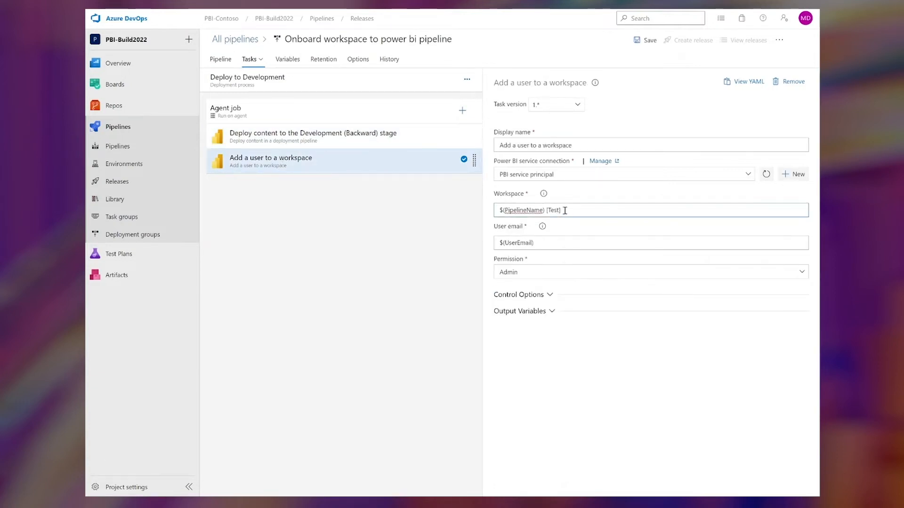
pyautogui.press('BackSpace')
pyautogui.press('BackSpace')
pyautogui.press('BackSpace')
pyautogui.write('Development')
pyautogui.click(462, 225)
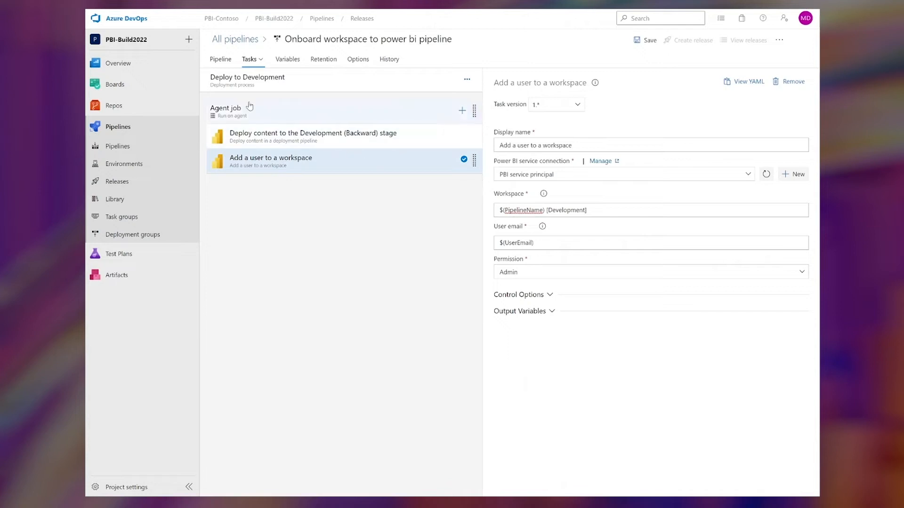
# Return to the stages overview and save the "Onboard workspace to power bi pipeline" release pipeline.
pyautogui.click(222, 61)
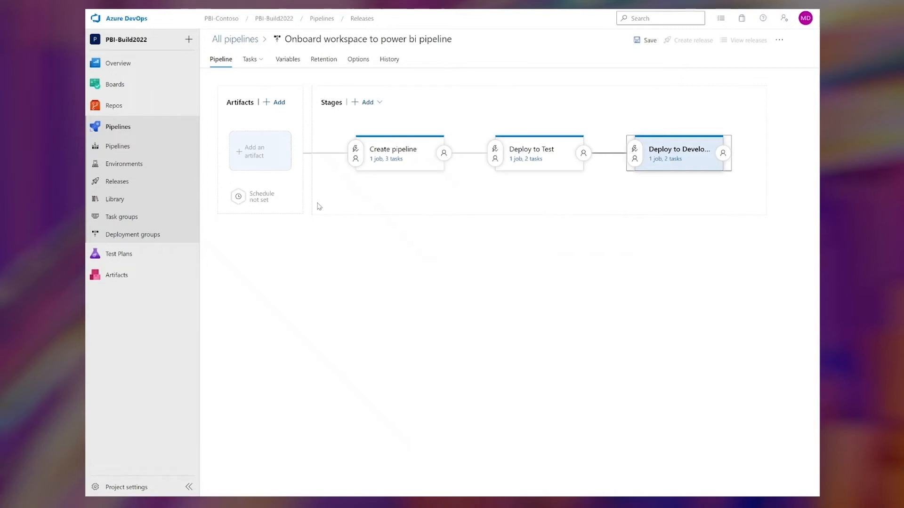
pyautogui.click(648, 40)
pyautogui.click(487, 309)
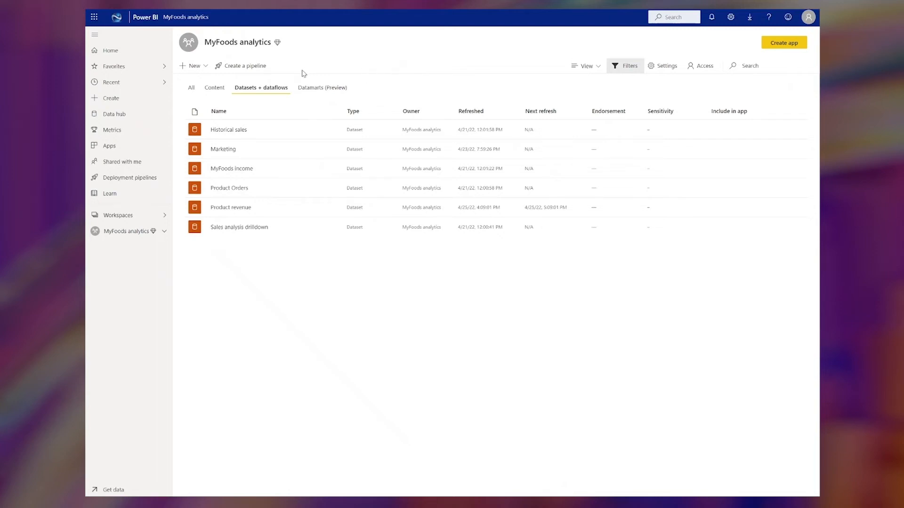
# Switch to Power BI and copy the workspace name "MyFoods analytics".
pyautogui.moveTo(205, 43); pyautogui.dragTo(272, 44)
pyautogui.hotkey('ctrl', 'c')
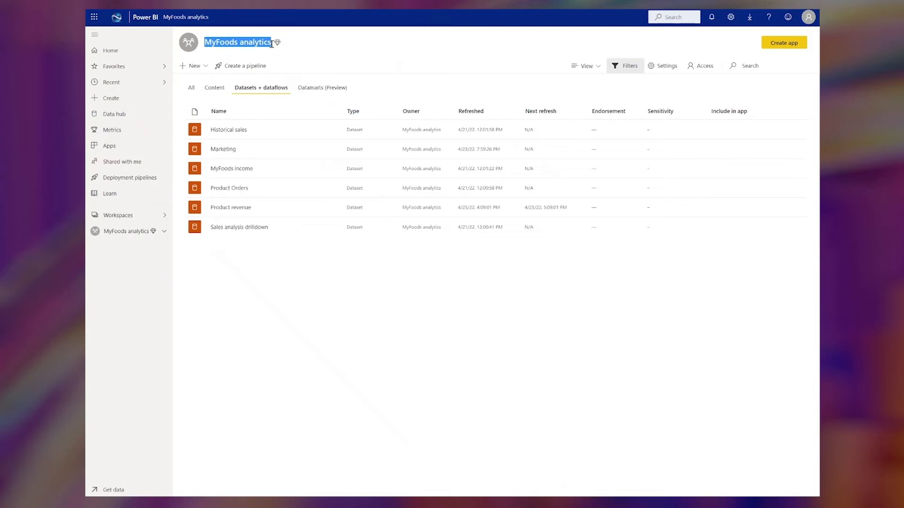
pyautogui.click(300, 69)
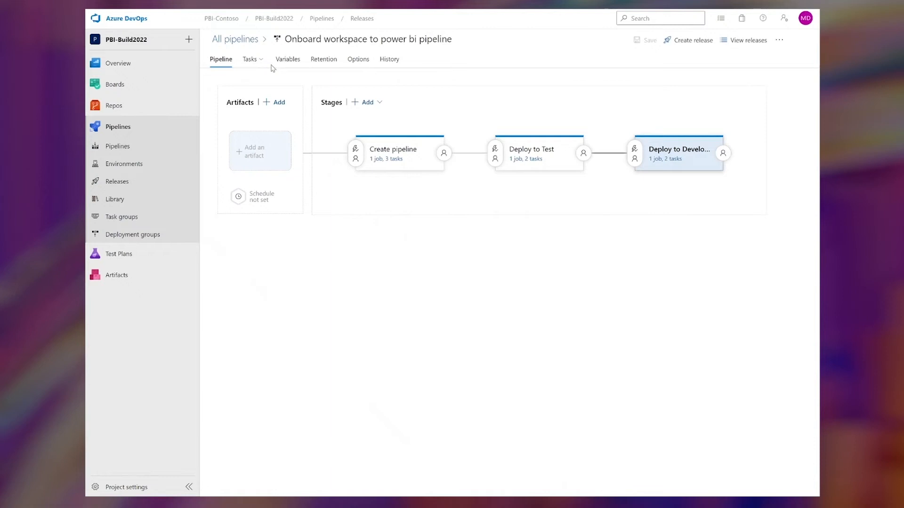
# In Azure DevOps, start a new release with WorkspaceName "MyFoods analytics" and PipelineName "Demo - build 2022 - MyFoods analytics".
pyautogui.click(693, 42)
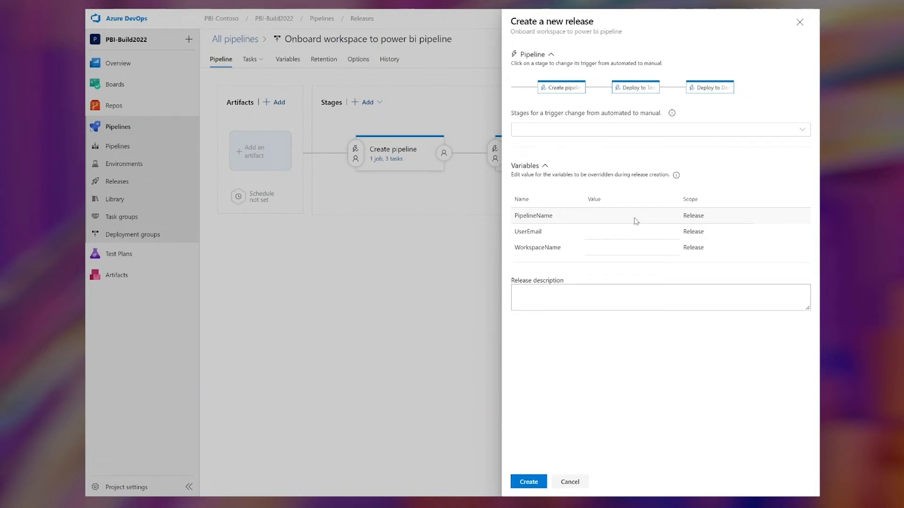
pyautogui.click(634, 249)
pyautogui.hotkey('ctrl', 'v')
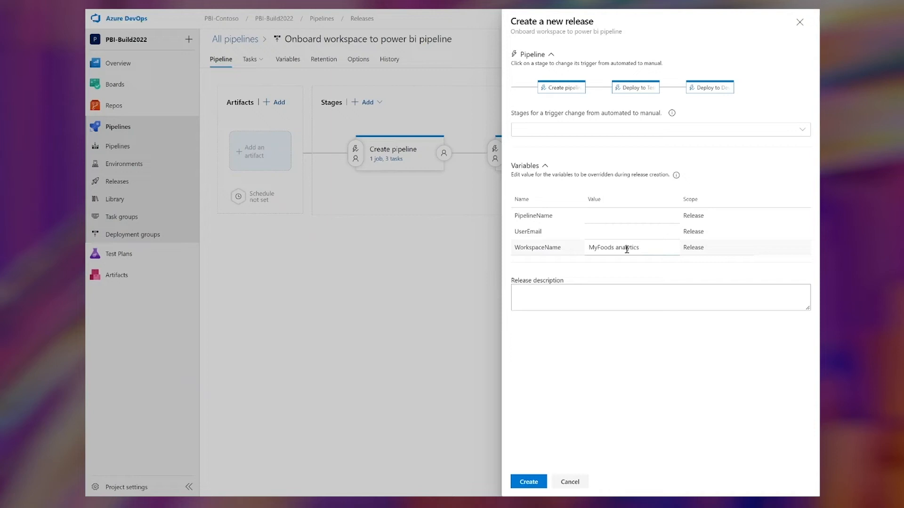
pyautogui.click(615, 216)
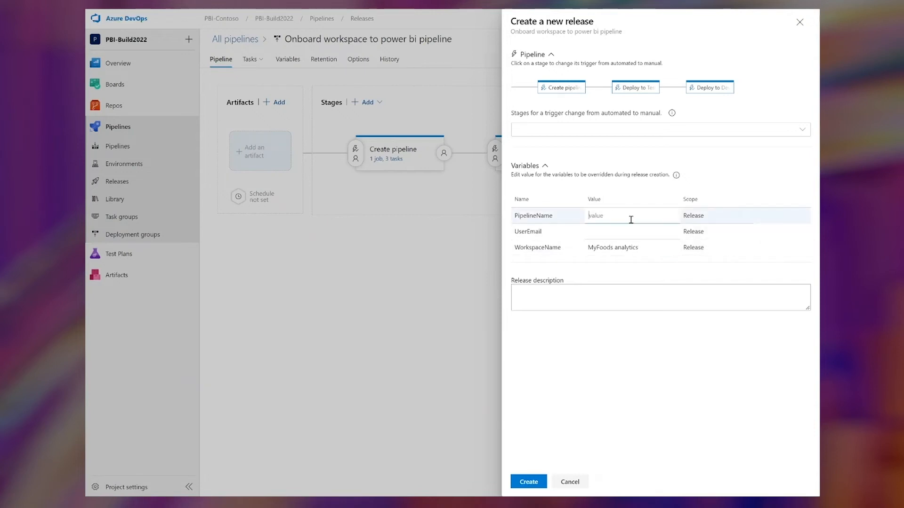
pyautogui.write('Demo - build 2022 -')
pyautogui.hotkey('ctrl', 'v')
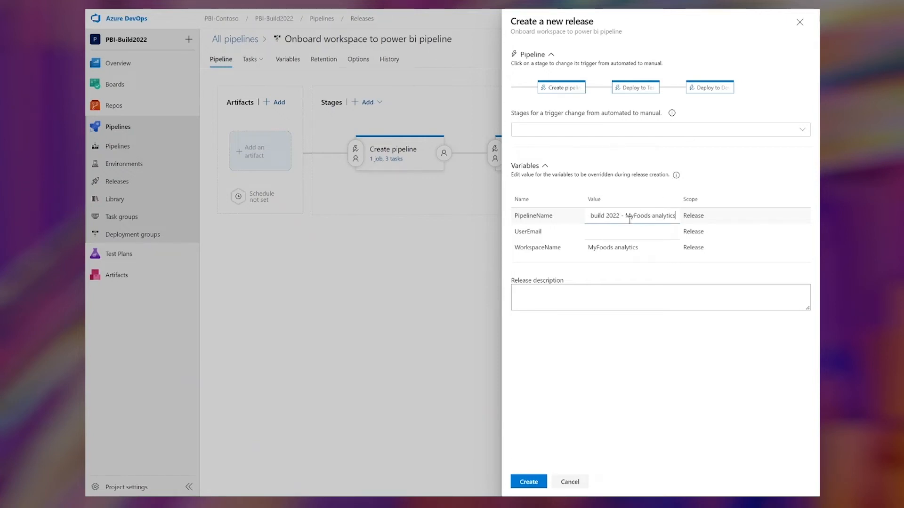
# Fill in the UserEmail variable with the user's e-mail address and create the release.
pyautogui.click(620, 231)
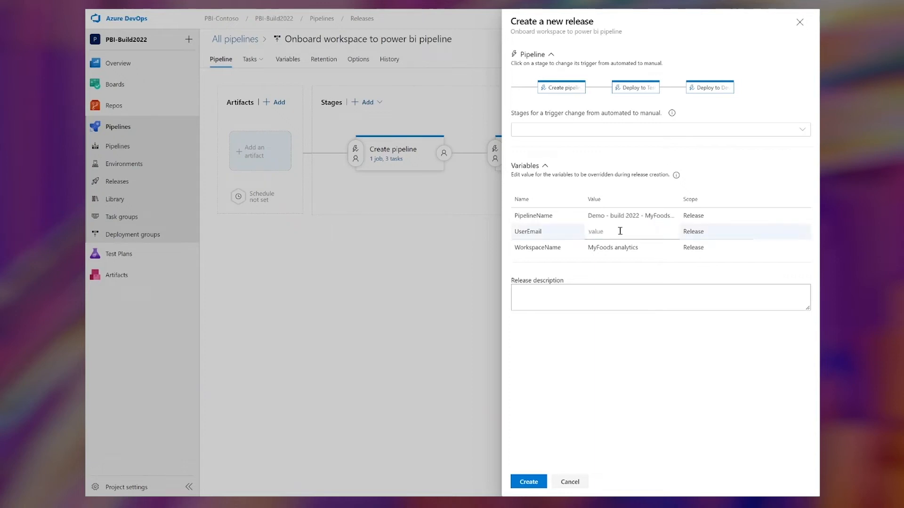
pyautogui.write('...')
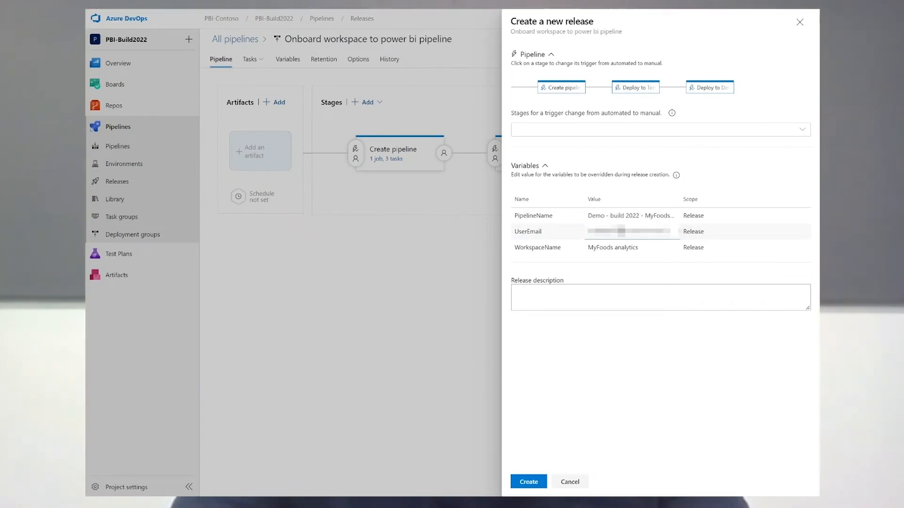
pyautogui.write('...')
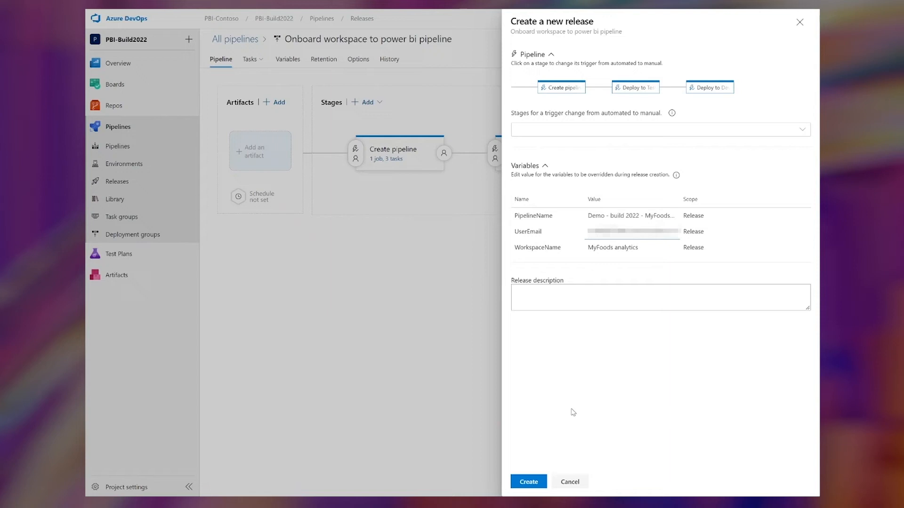
pyautogui.click(529, 482)
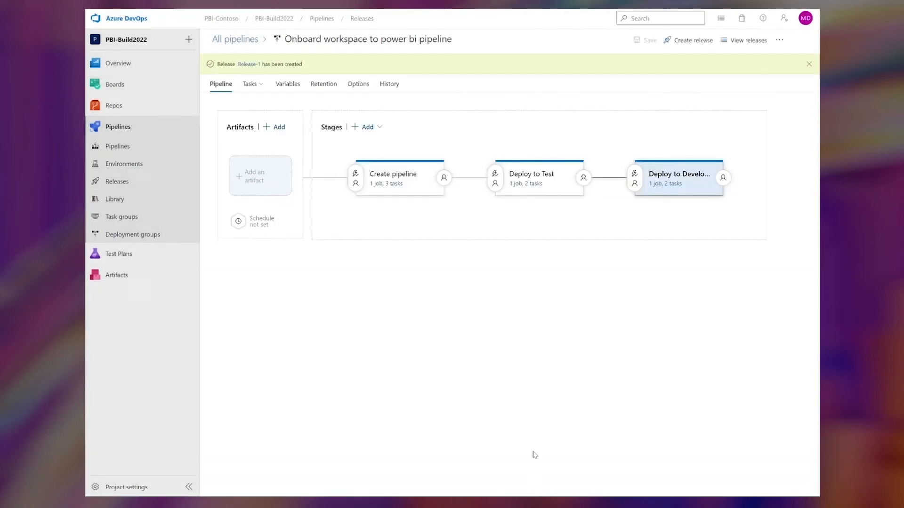
# Open the newly created release, then switch to Power BI and view the MyFoods analytics workspace in its deployment pipeline.
pyautogui.click(245, 65)
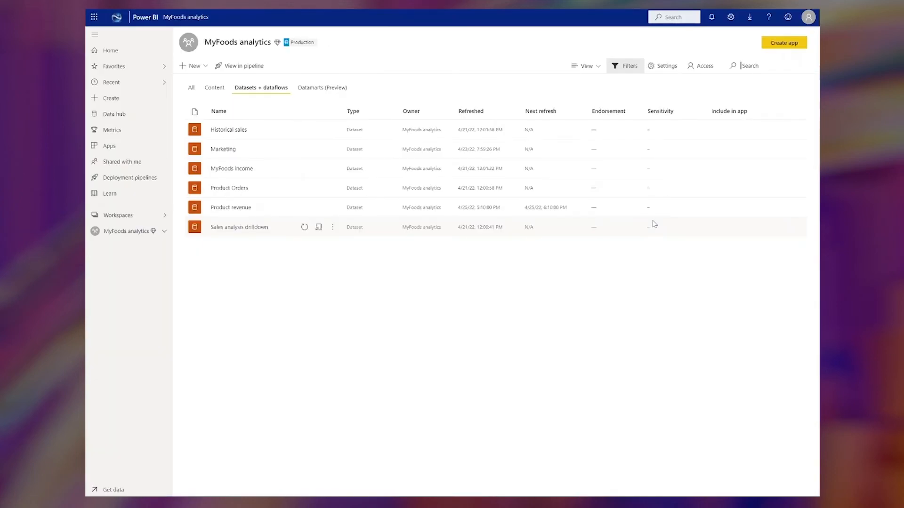
pyautogui.click(254, 70)
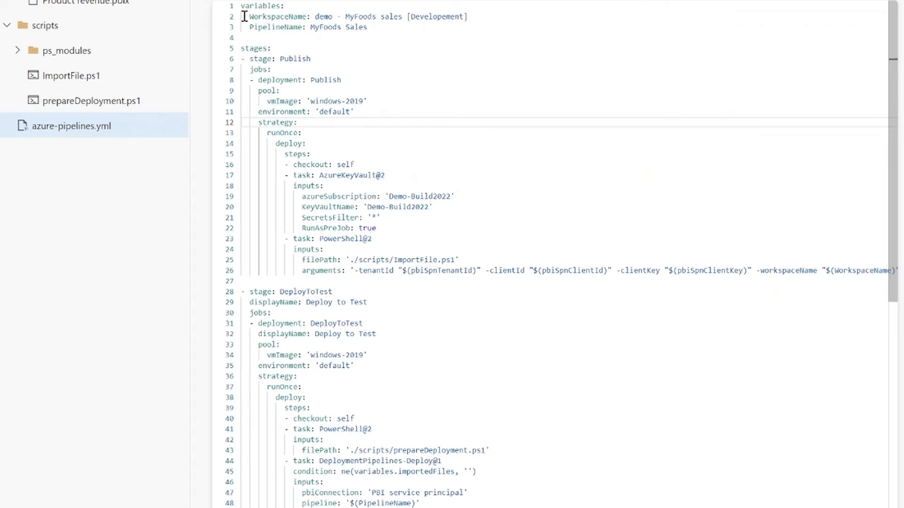
# Examine the Publish and DeployToTest stages in azure-pipelines.yml, highlighting the deploy task's importedFiles variable, condition and Selective deploy type.
pyautogui.scroll(-1, 242, 20)
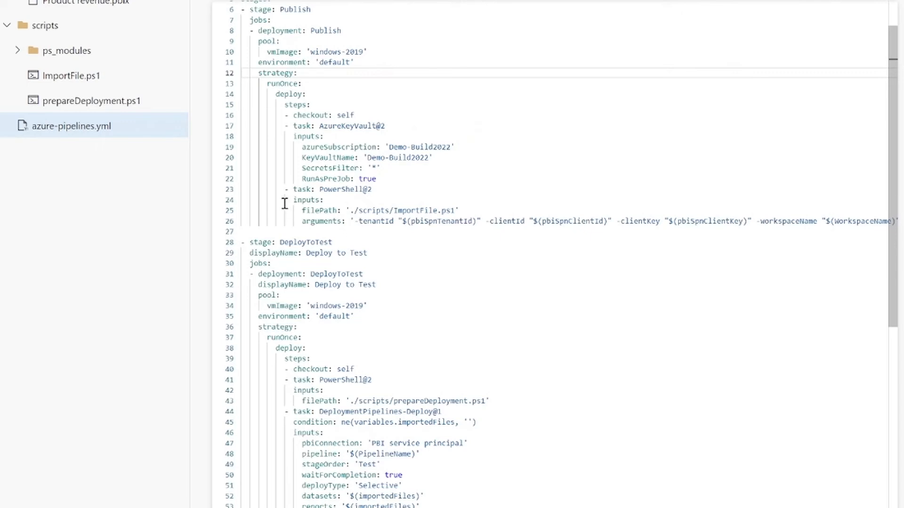
pyautogui.scroll(-2, 285, 203)
pyautogui.scroll(-2, 284, 203)
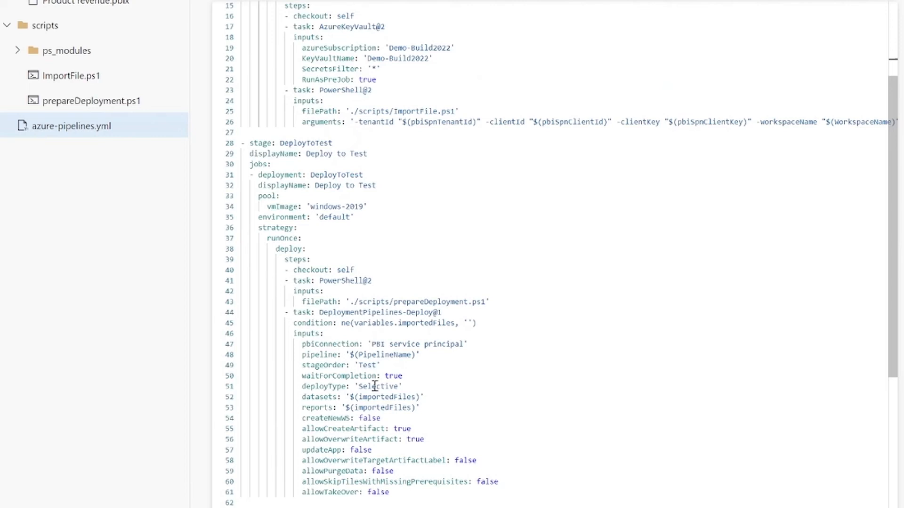
pyautogui.moveTo(359, 397); pyautogui.dragTo(415, 397)
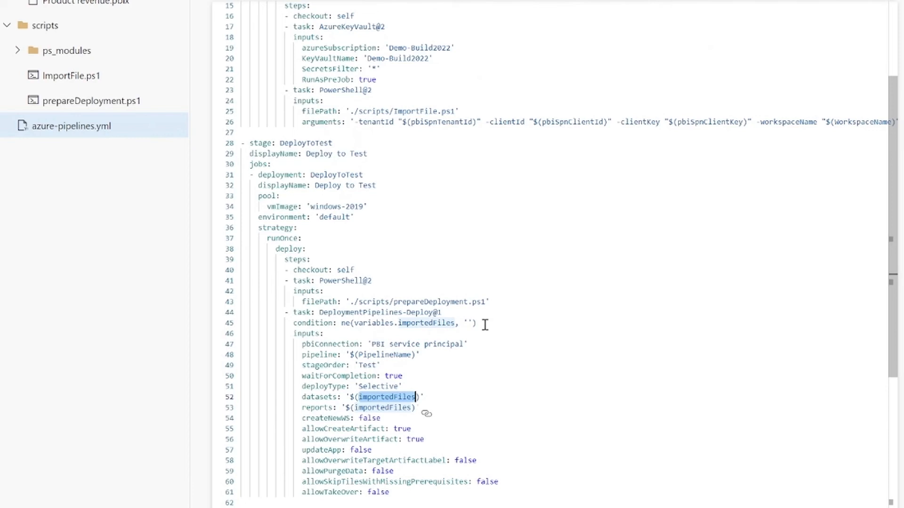
pyautogui.moveTo(484, 324); pyautogui.dragTo(291, 323)
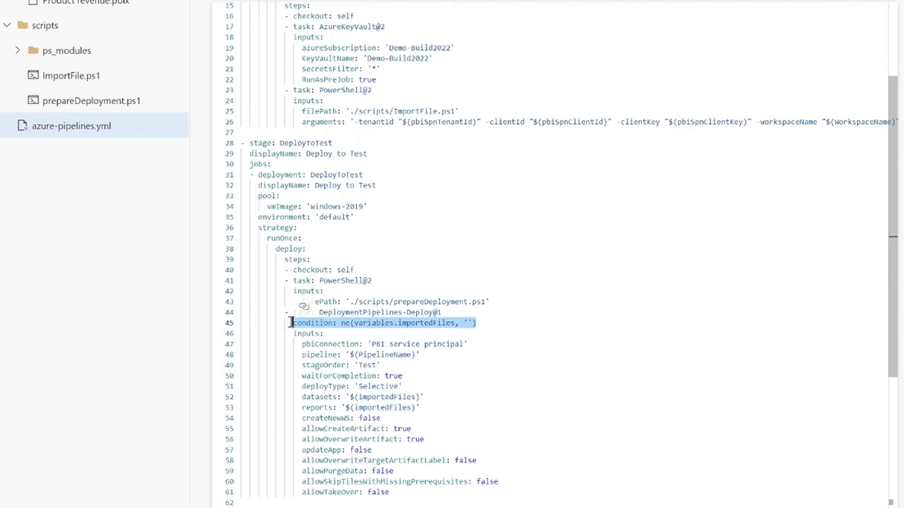
pyautogui.click(502, 326)
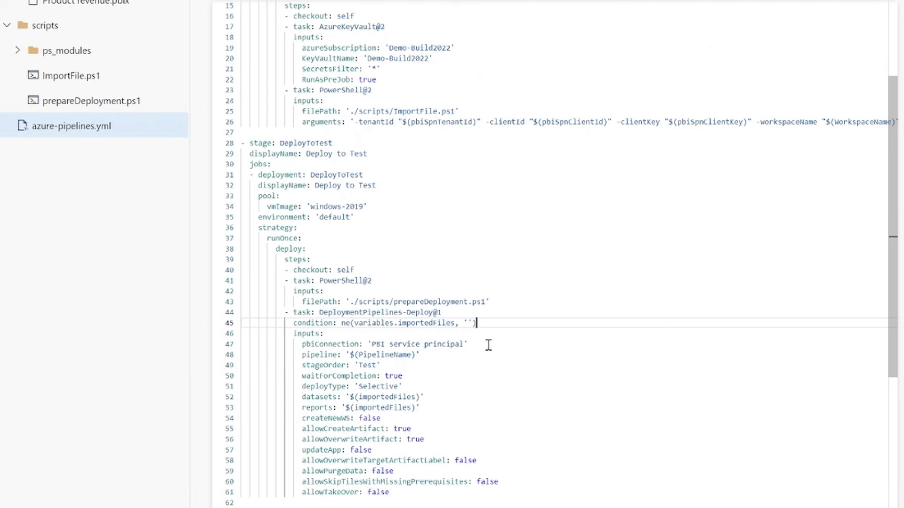
pyautogui.moveTo(402, 387); pyautogui.dragTo(292, 385)
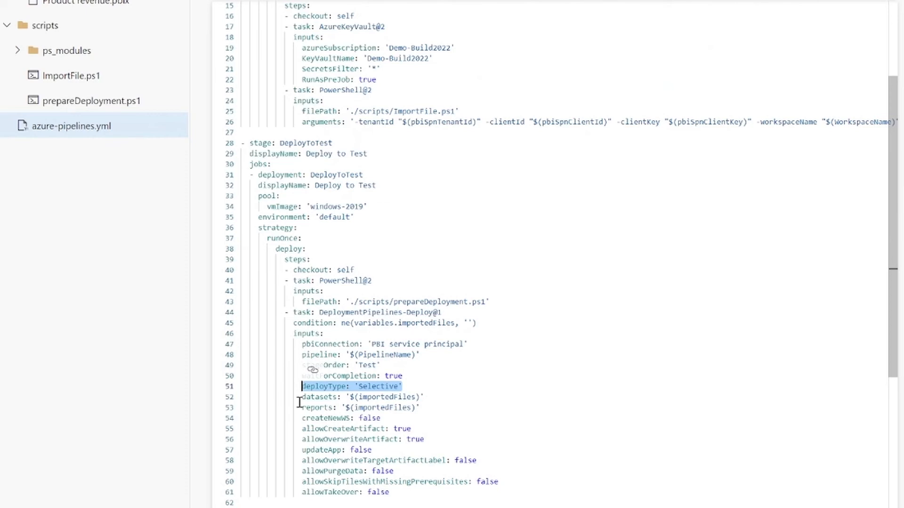
# Review the remaining stages in azure-pipelines.yml, and switch to Command Prompt to check the git status of the PBI-Build2022 repository.
pyautogui.click(294, 387)
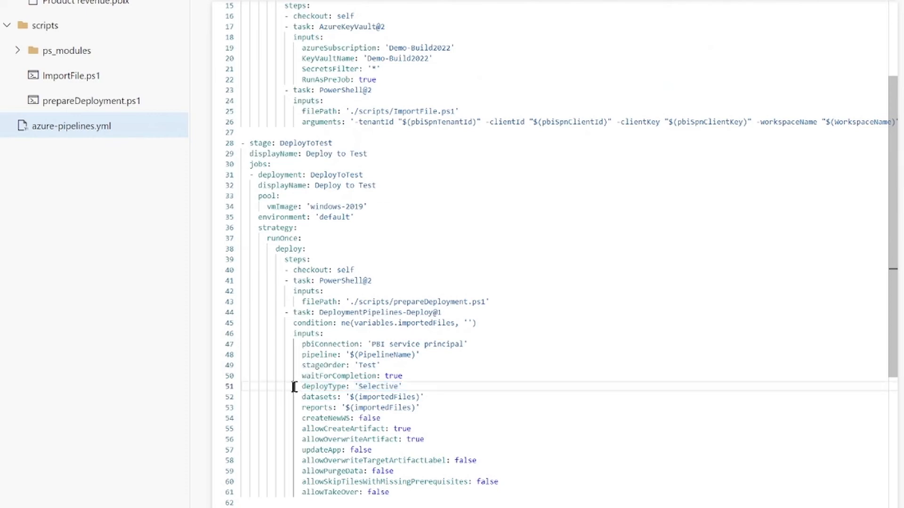
pyautogui.scroll(-13, 295, 384)
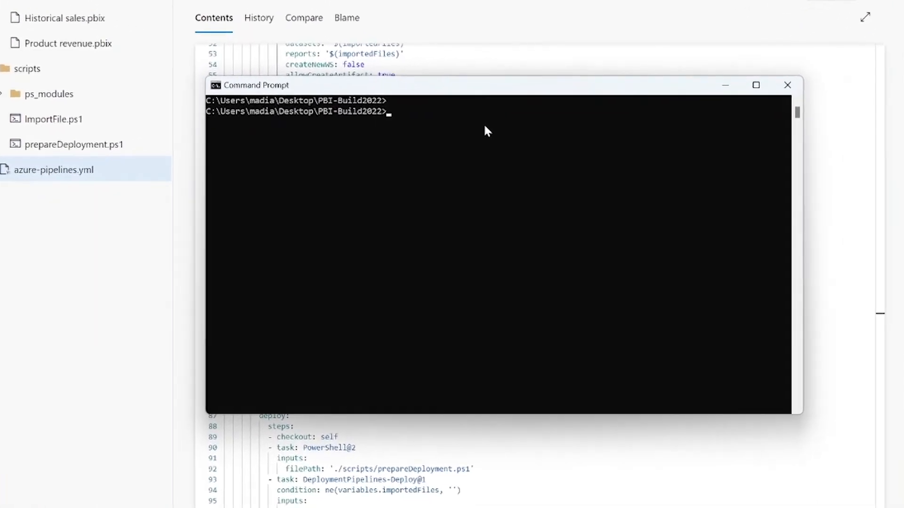
pyautogui.write('git status')
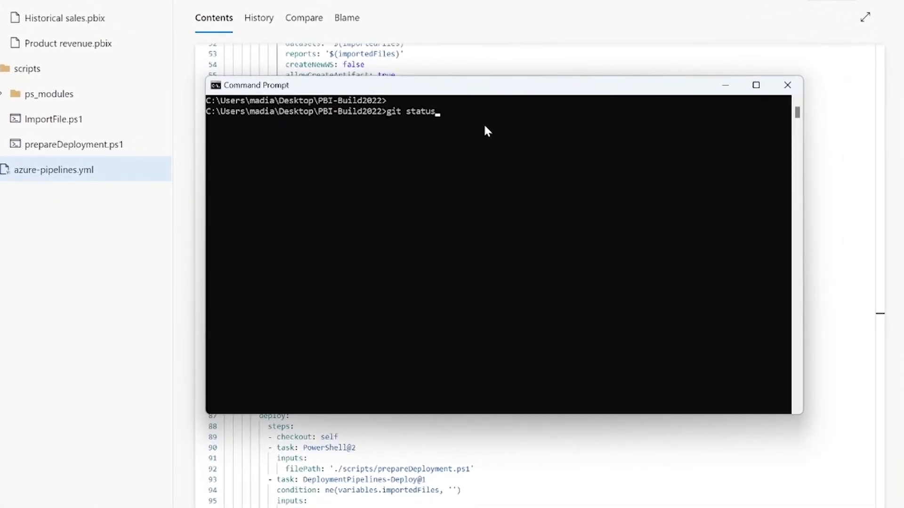
pyautogui.press('Return')
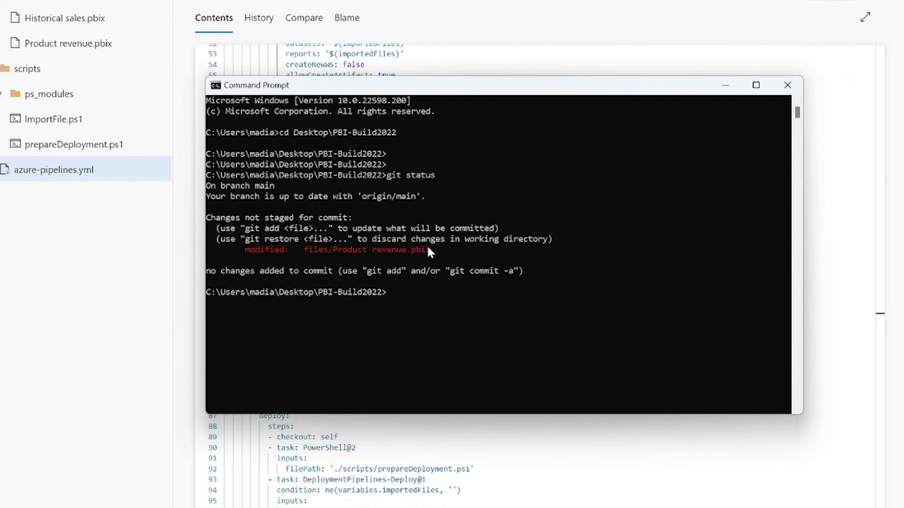
# Commit all modified files with the message "change theme" and push the commit to the remote repository.
pyautogui.write('git commit -a -m ""')
pyautogui.press('Left')
pyautogui.write('change theme')
pyautogui.press('Return')
pyautogui.write('git push')
pyautogui.press('Return')
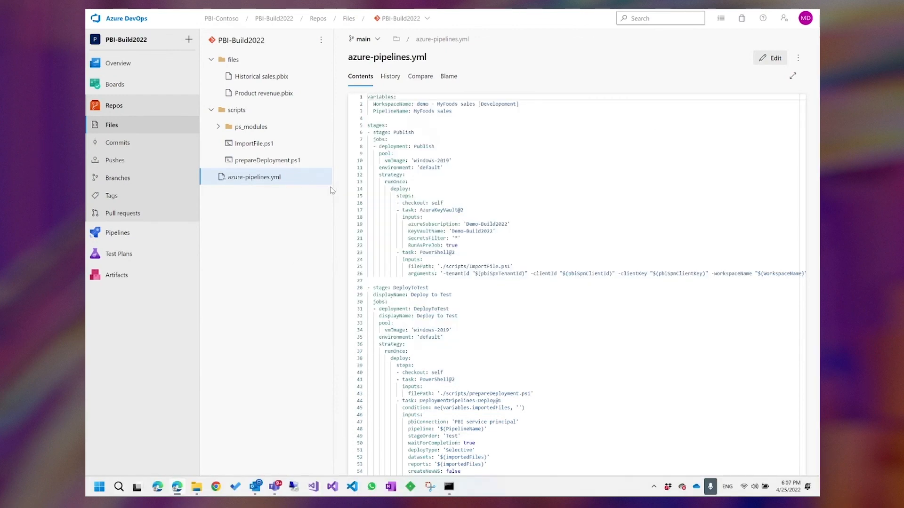
# In Azure DevOps, open the "change theme" run of the PBI-Build2022 pipeline and view its pending manual validation.
pyautogui.click(127, 234)
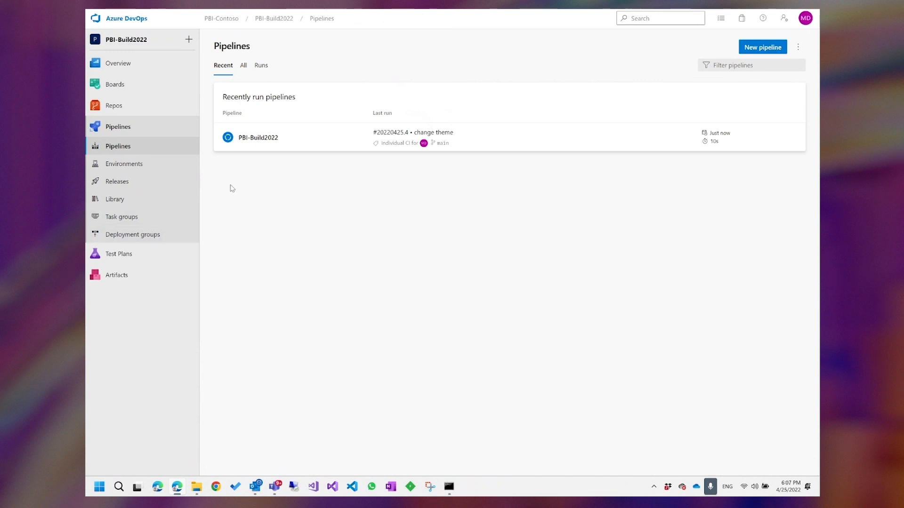
pyautogui.click(266, 142)
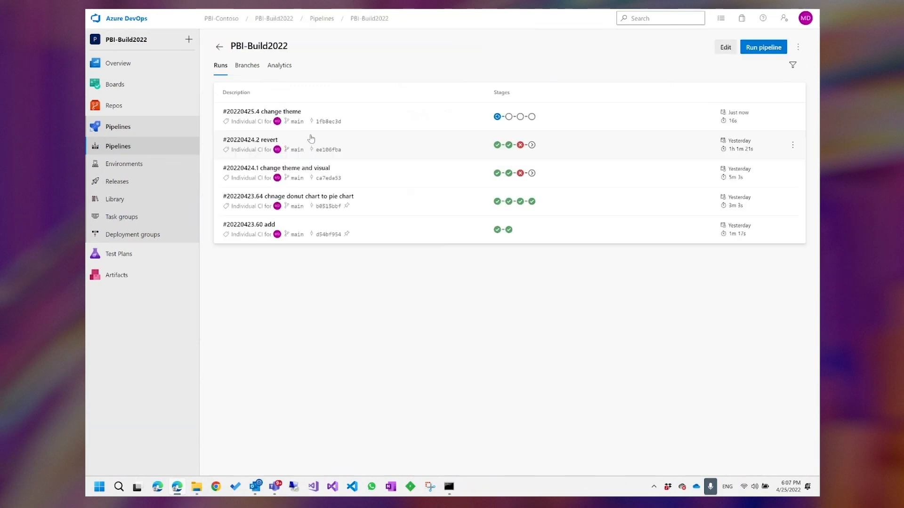
pyautogui.click(325, 115)
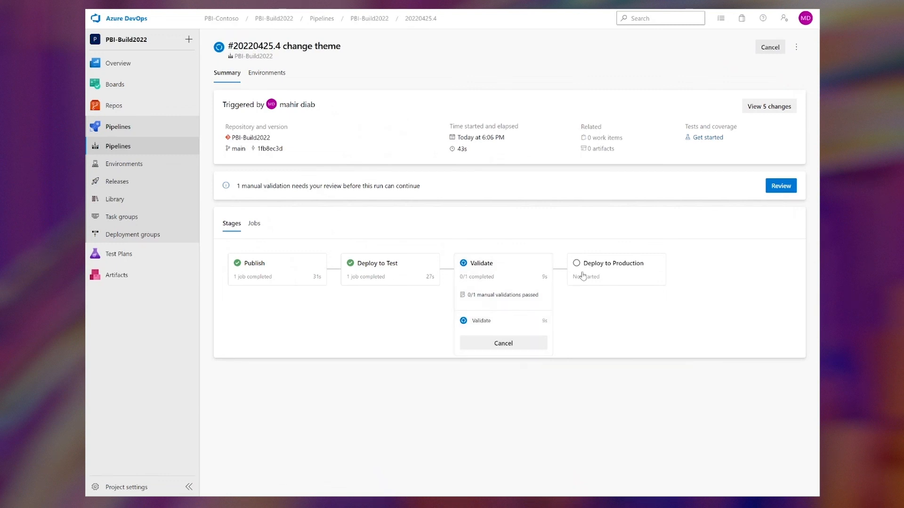
pyautogui.click(781, 186)
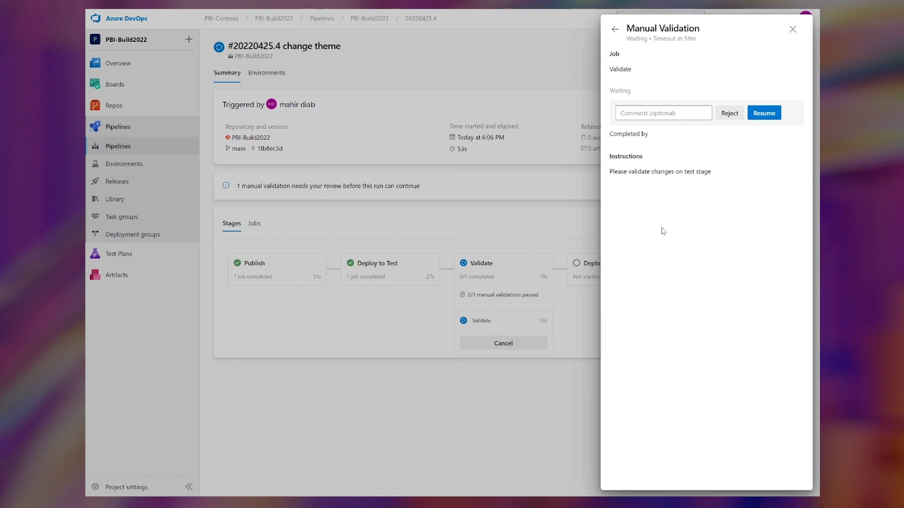
pyautogui.press('Tab')
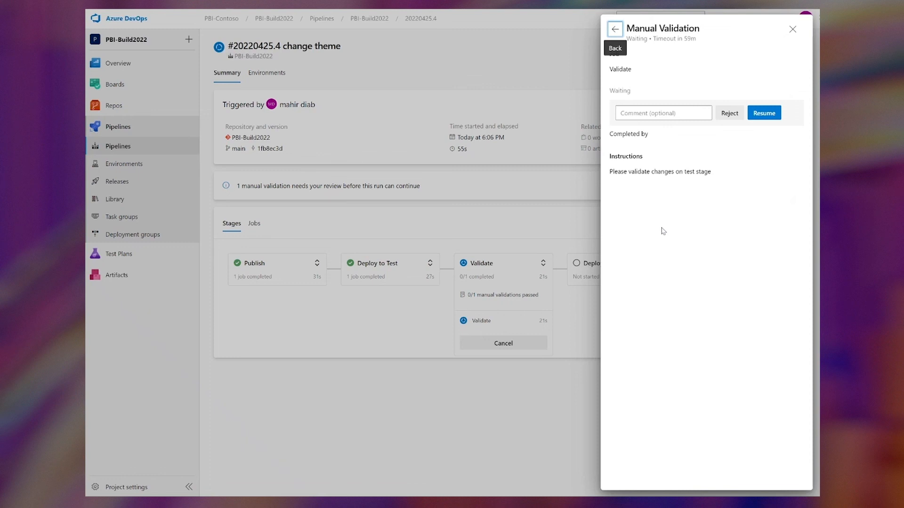
# In Power BI, compare the Test and Production stages of the MyFoods sales pipeline and inspect the Product revenue report in both stages.
pyautogui.click(388, 418)
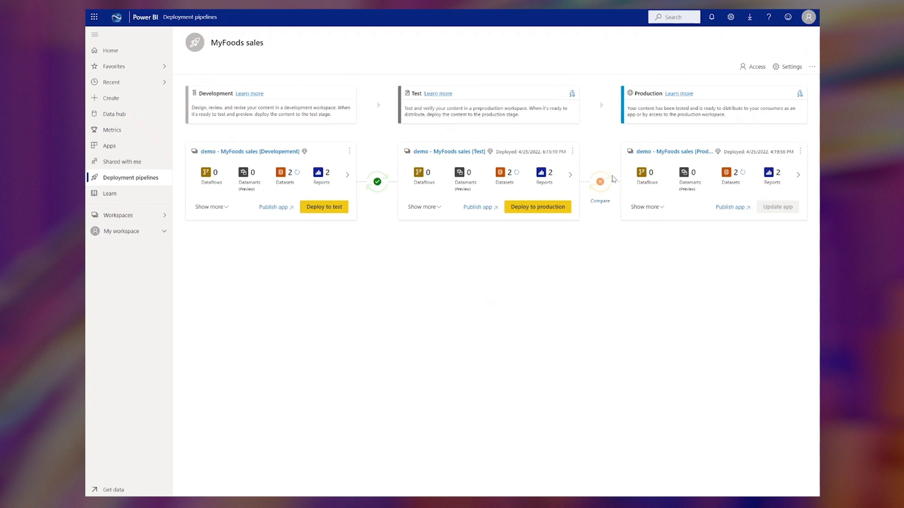
pyautogui.click(599, 203)
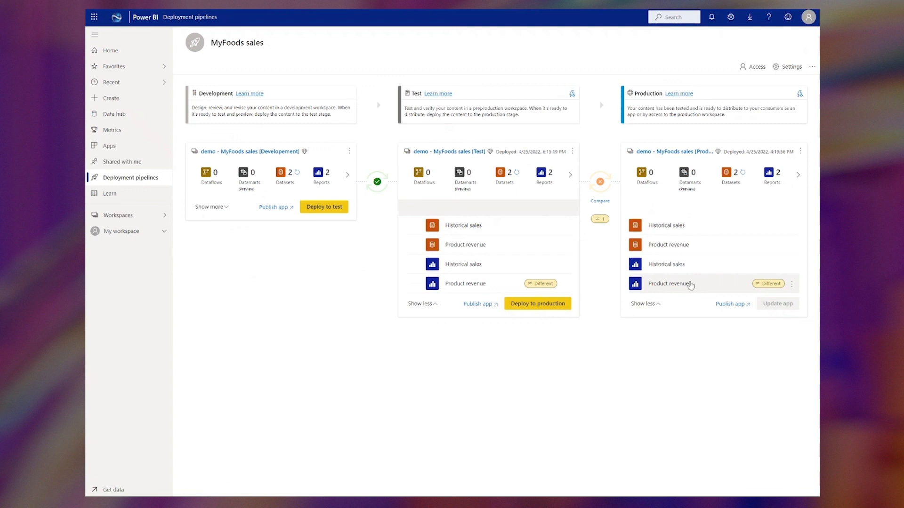
pyautogui.click(460, 285)
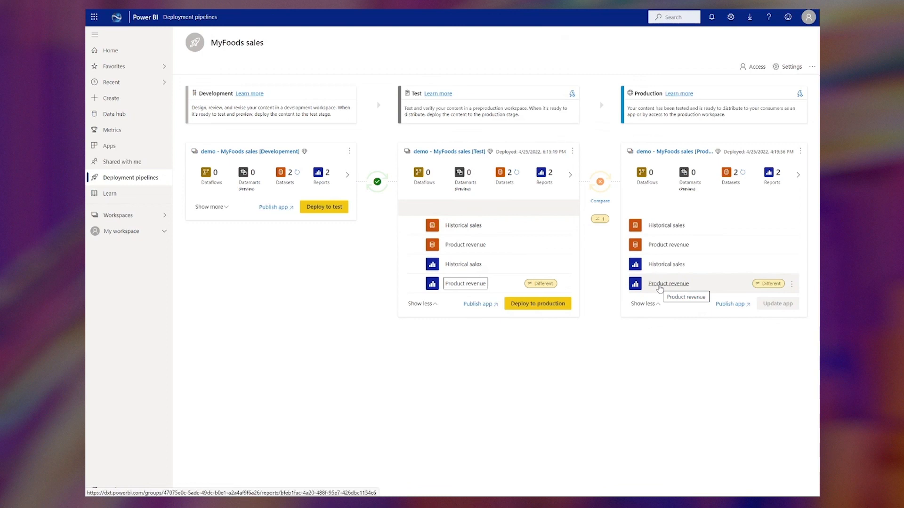
pyautogui.click(659, 285)
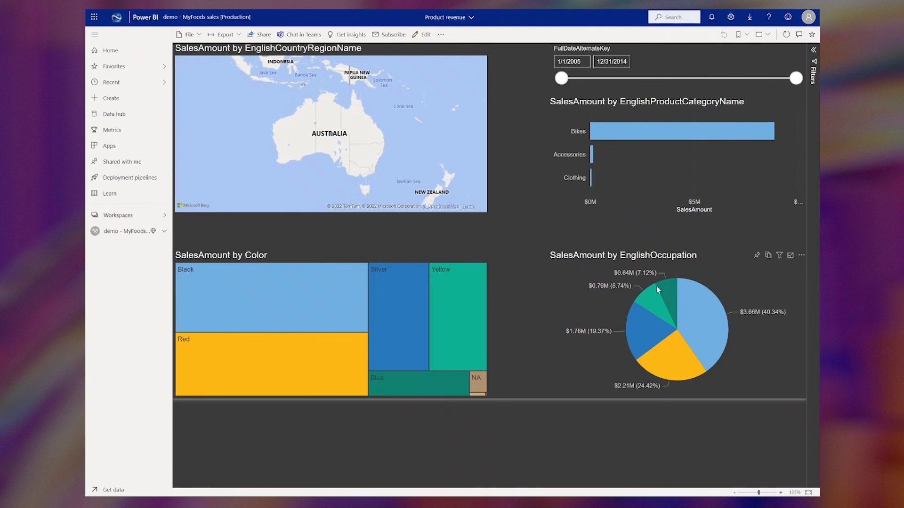
pyautogui.moveTo(653, 295)
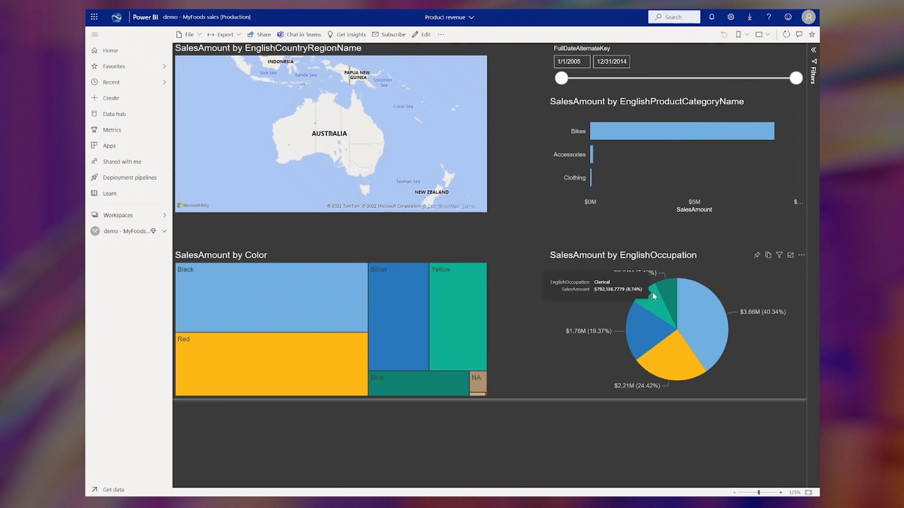
pyautogui.hotkey('ctrl', 'w')
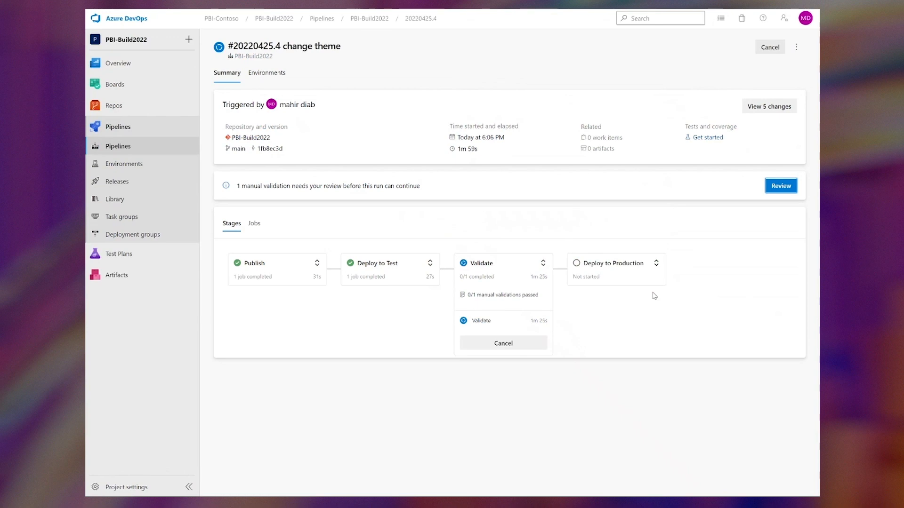
# Resume the run's manual validation in Azure DevOps, and open the Production stage's Product revenue report in Power BI.
pyautogui.click(781, 188)
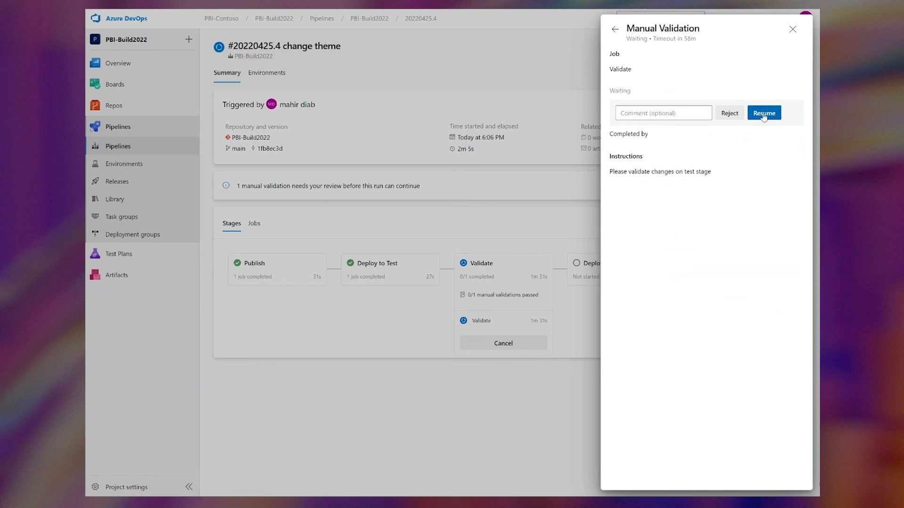
pyautogui.click(763, 113)
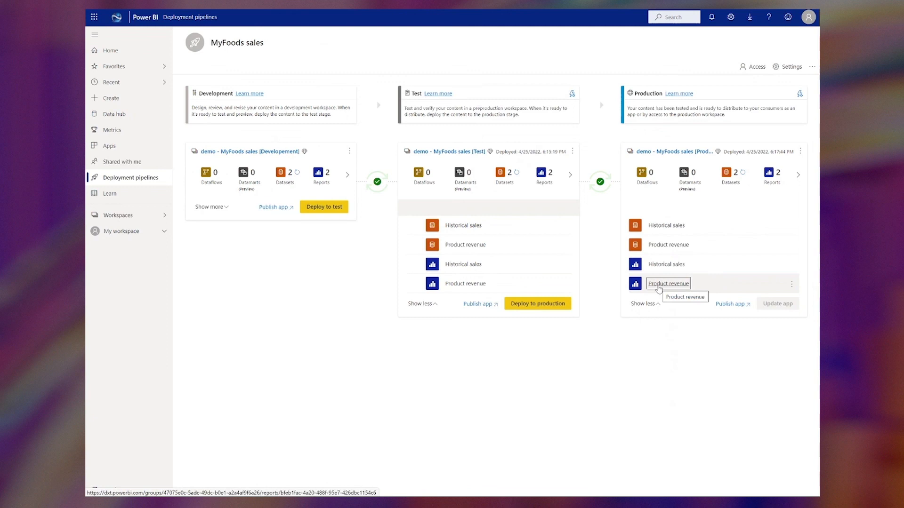
pyautogui.click(668, 284)
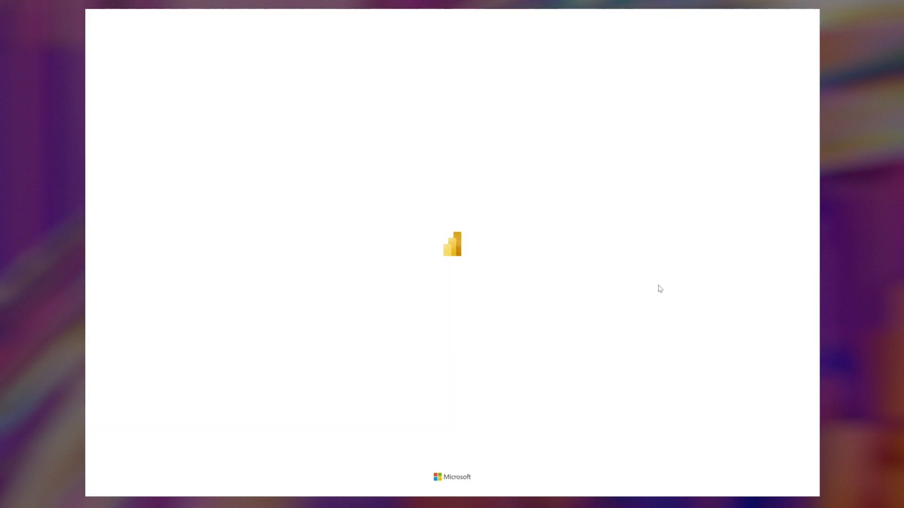